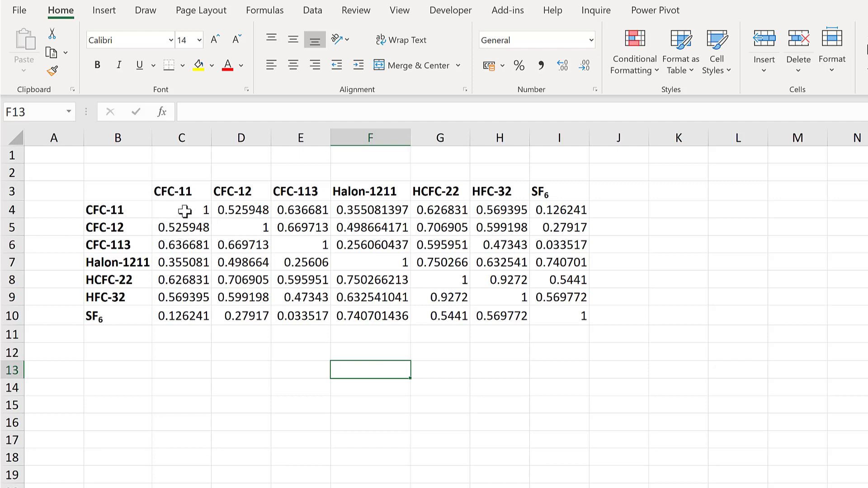
# Format C4:I10 as Number with two decimals, centred vertically and horizontally.
pyautogui.moveTo(184, 210)
pyautogui.mouseDown()
pyautogui.moveTo(459, 277)
pyautogui.moveTo(549, 310)
pyautogui.mouseUp()
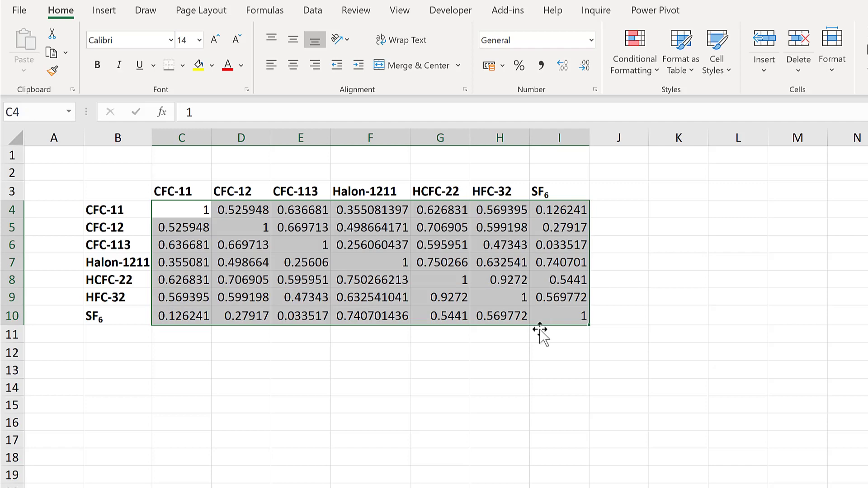
pyautogui.click(591, 40)
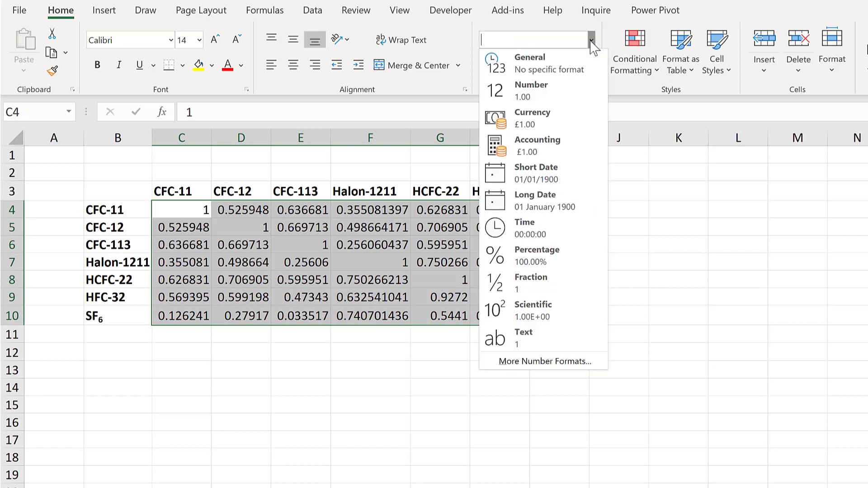
pyautogui.click(538, 97)
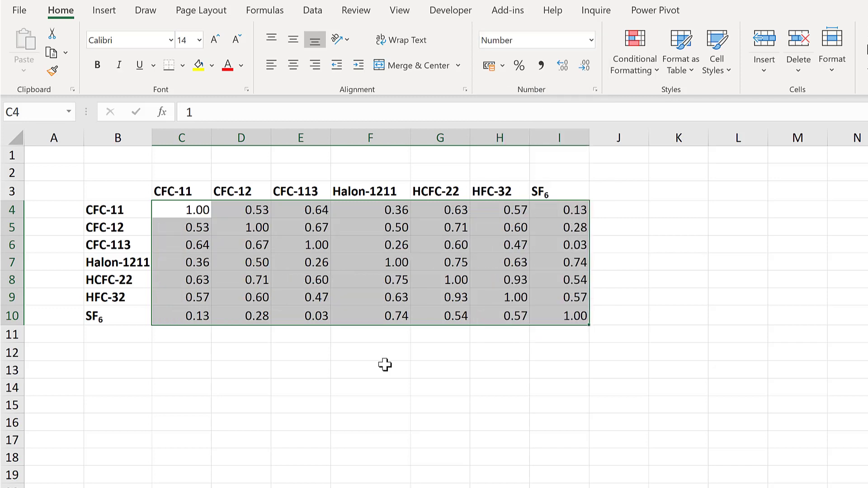
pyautogui.click(295, 45)
pyautogui.click(293, 65)
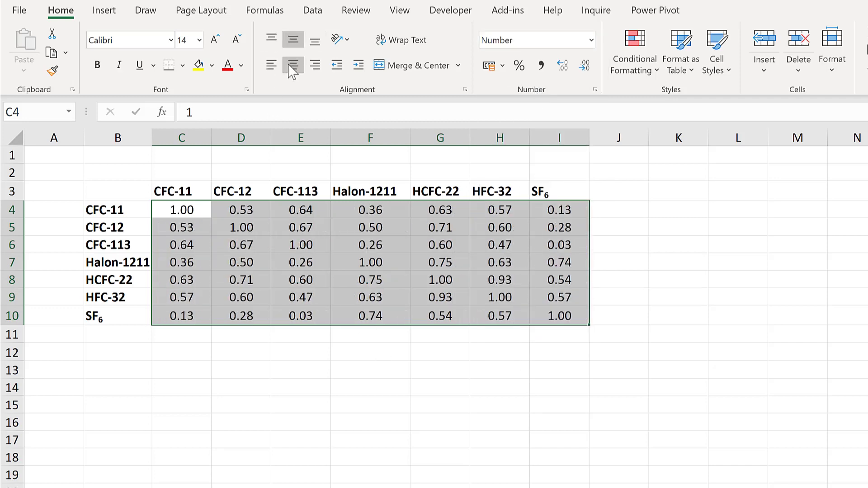
pyautogui.click(306, 354)
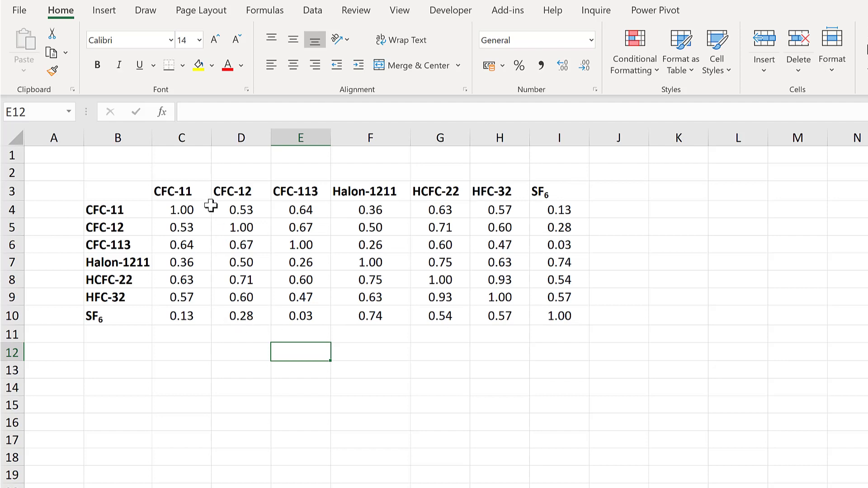
# Narrow columns C–I to 3.83 width and raise rows 4–10 to 30.00 height.
pyautogui.moveTo(192, 136); pyautogui.dragTo(557, 136)
pyautogui.moveTo(14, 209); pyautogui.dragTo(16, 336)
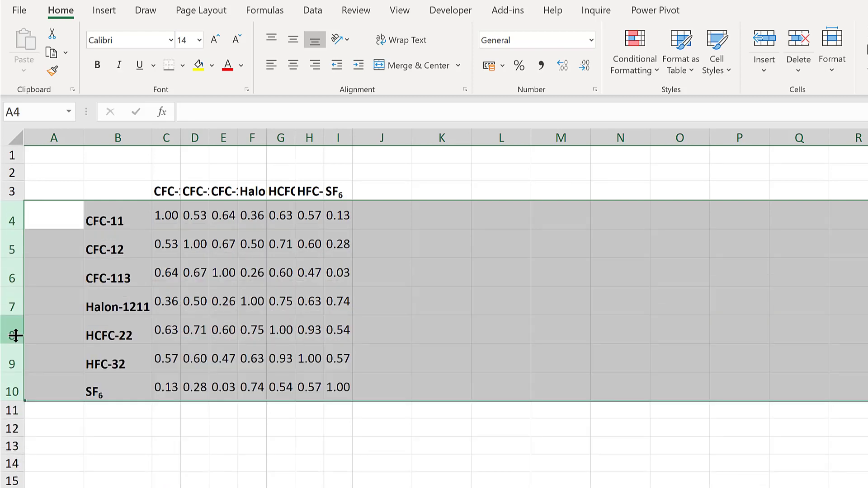
pyautogui.click(395, 238)
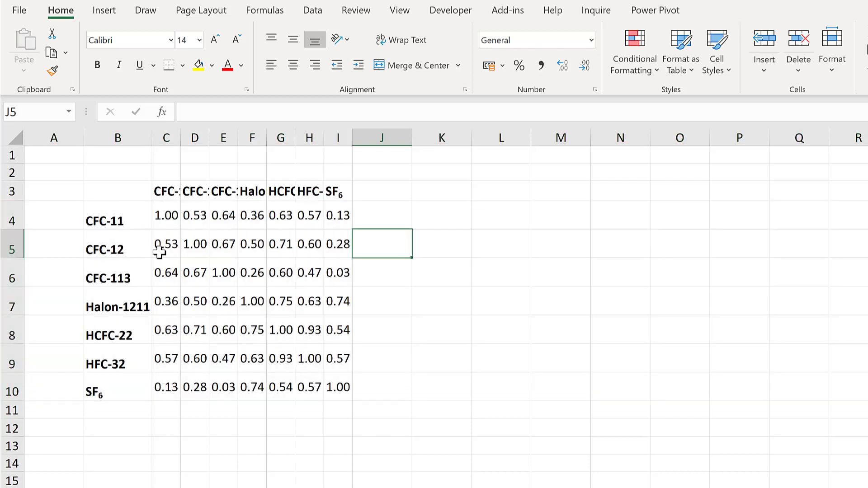
# Make row 3 taller and rotate the C3:I3 headers to read upward, centred.
pyautogui.moveTo(8, 201); pyautogui.dragTo(8, 249)
pyautogui.click(156, 217)
pyautogui.moveTo(316, 217); pyautogui.dragTo(337, 216)
pyautogui.click(343, 42)
pyautogui.click(374, 110)
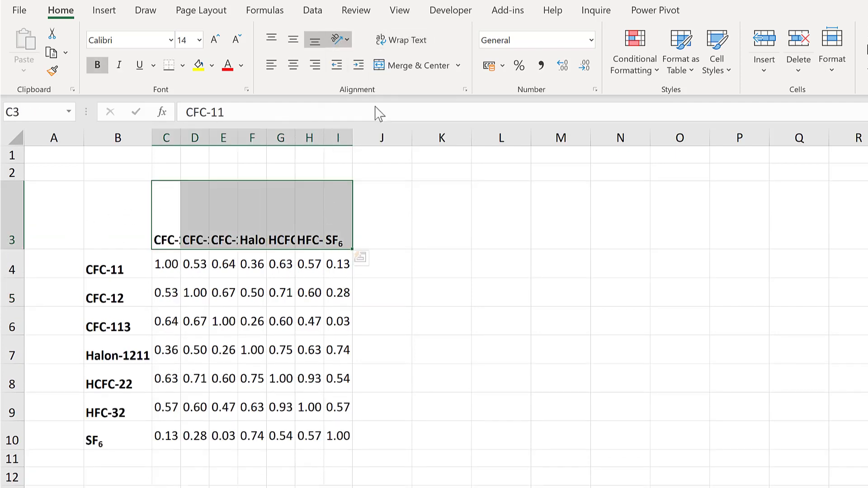
pyautogui.click(294, 65)
# Right-align the B4:B10 row labels and centre them vertically.
pyautogui.moveTo(99, 267); pyautogui.dragTo(116, 436)
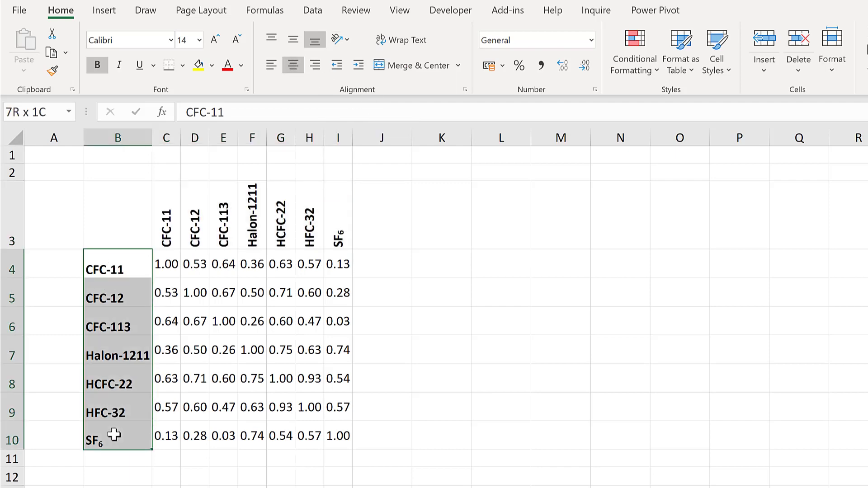
pyautogui.click(316, 67)
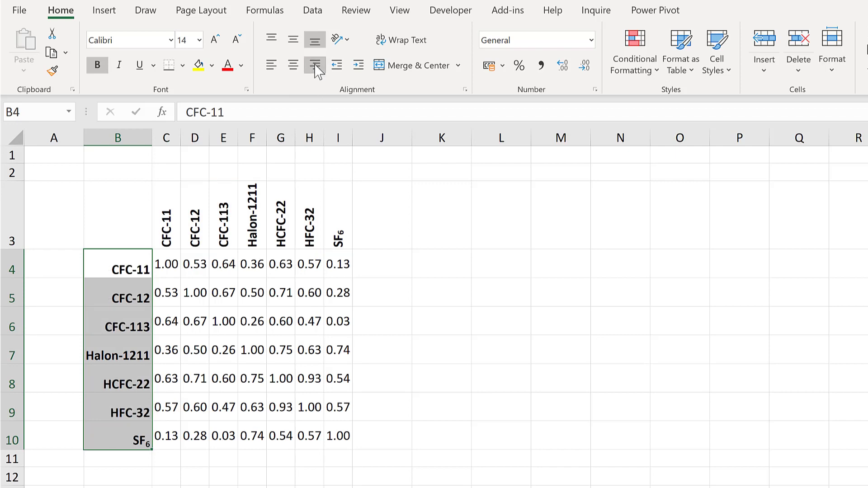
pyautogui.click(293, 40)
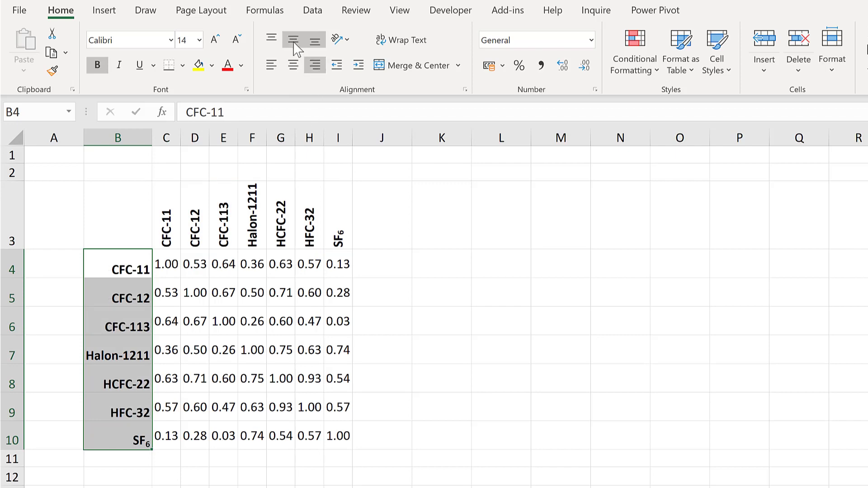
pyautogui.click(381, 262)
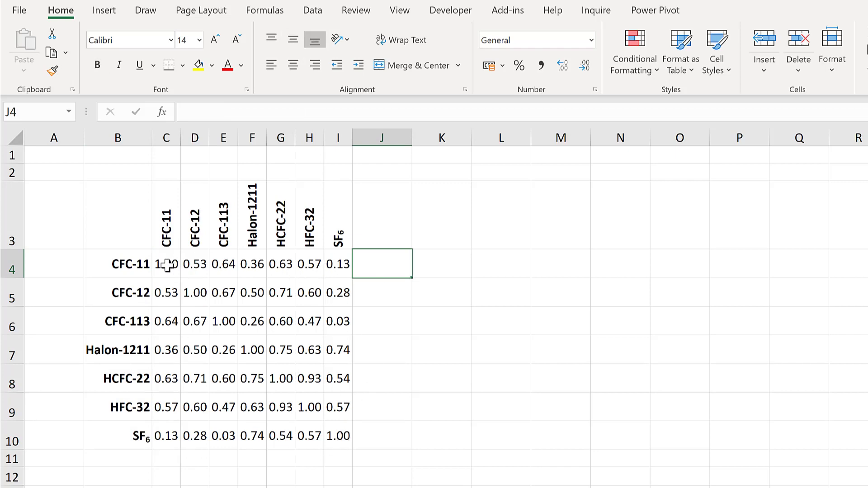
# Apply the Green-Yellow-Red colour scale to the C4:I10 correlations.
pyautogui.moveTo(167, 266); pyautogui.dragTo(333, 424)
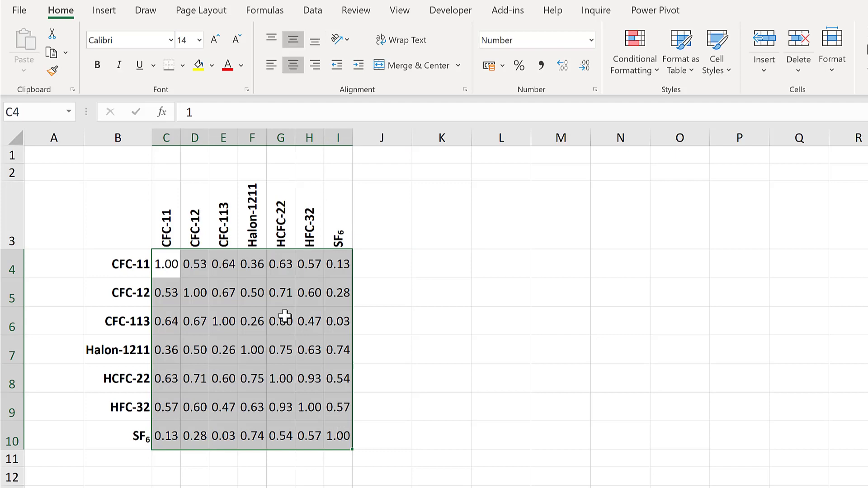
pyautogui.click(630, 47)
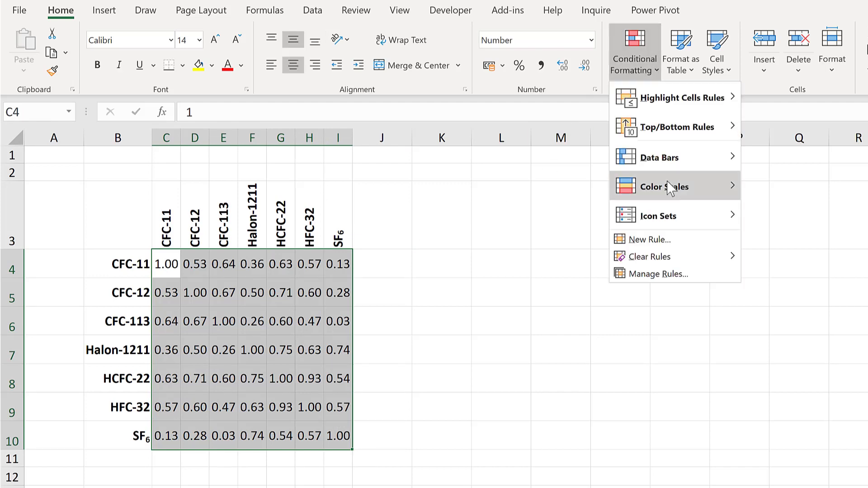
pyautogui.moveTo(670, 188)
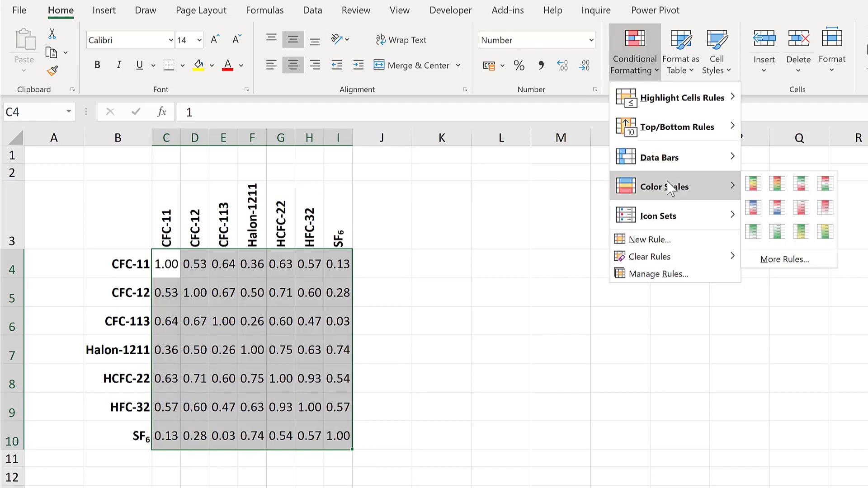
pyautogui.click(753, 183)
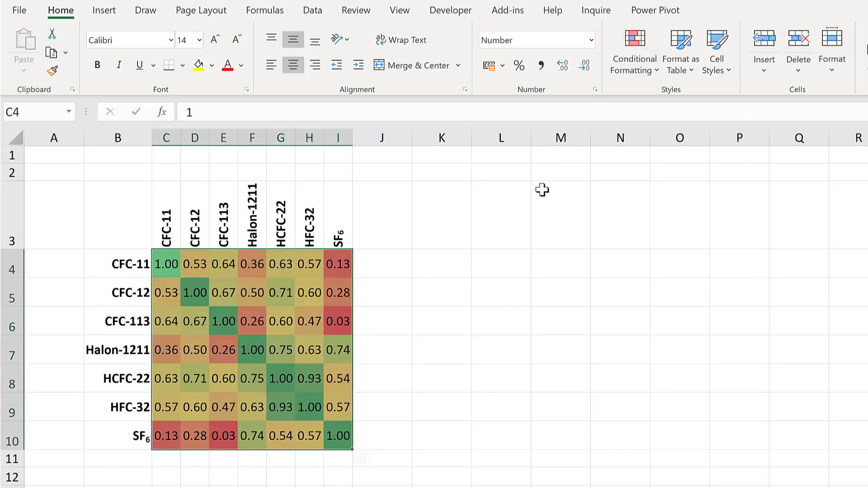
pyautogui.click(637, 61)
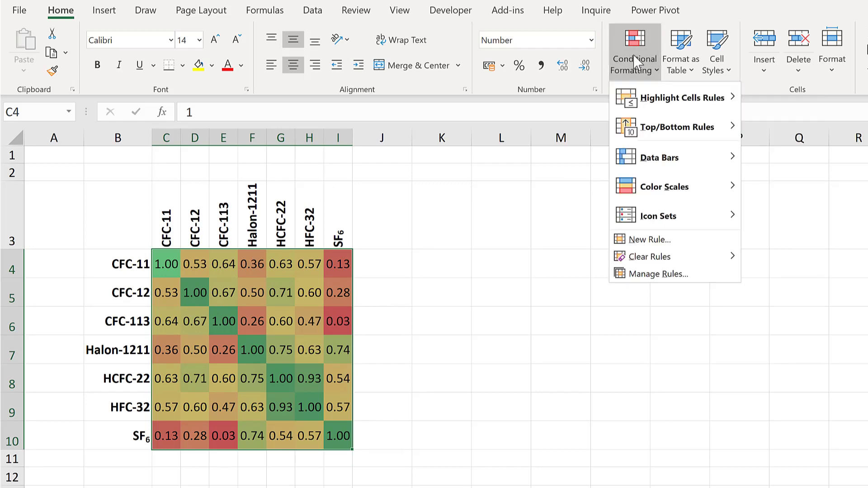
# Edit the Graded Color Scale rule and make its minimum a fixed Number 0.
pyautogui.click(655, 277)
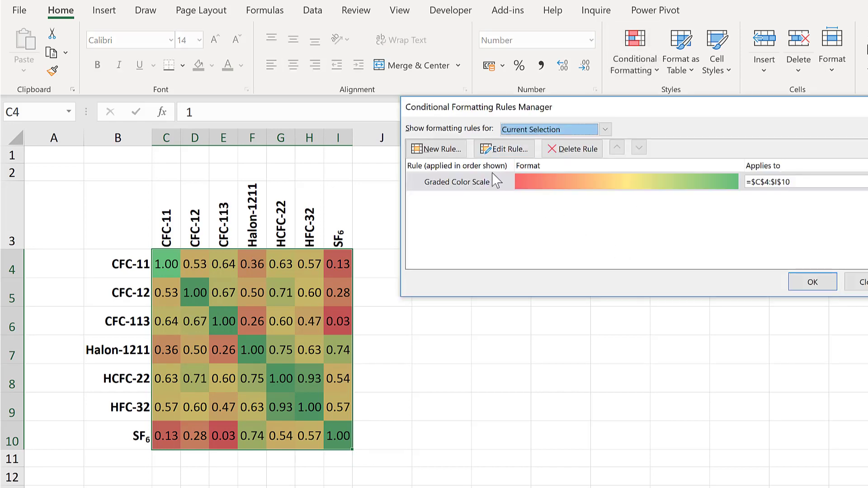
pyautogui.click(491, 182)
pyautogui.click(504, 148)
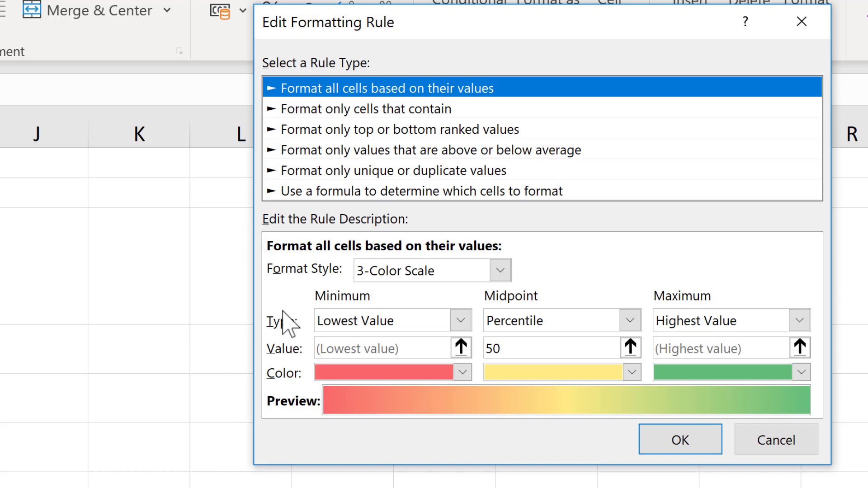
pyautogui.click(462, 322)
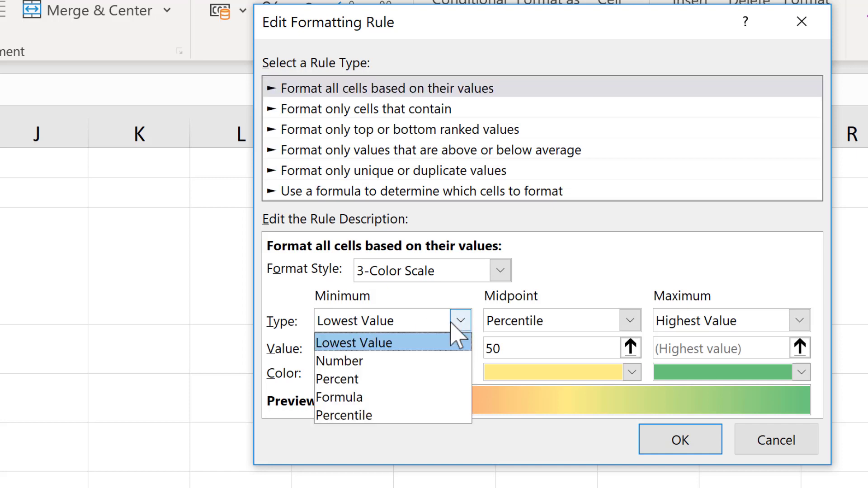
pyautogui.click(384, 362)
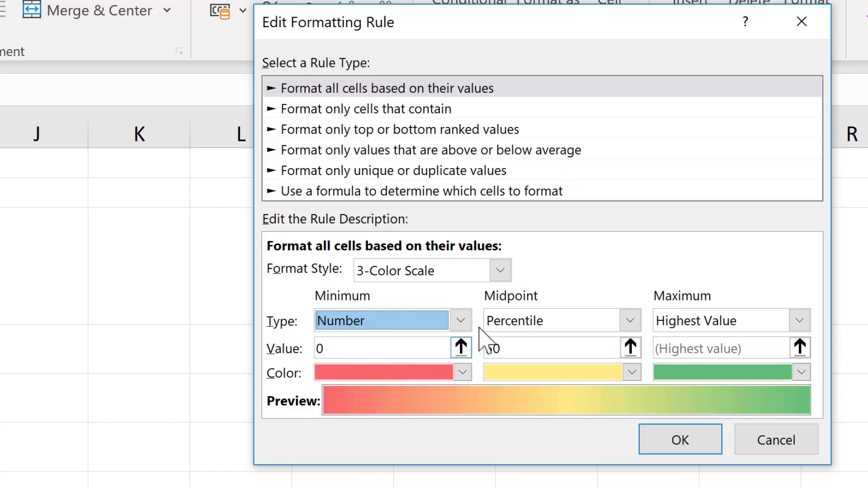
# Set the midpoint to Number 0.5 and the maximum to Number, then apply the rule.
pyautogui.click(554, 325)
pyautogui.click(539, 341)
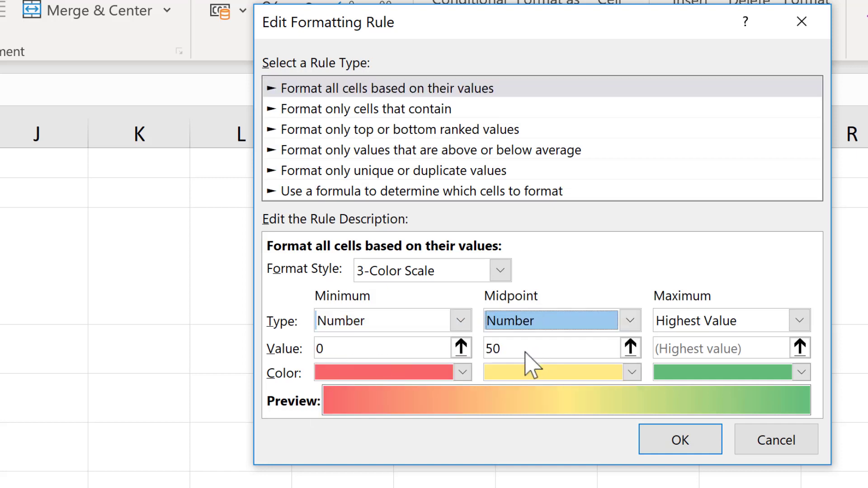
pyautogui.click(520, 348)
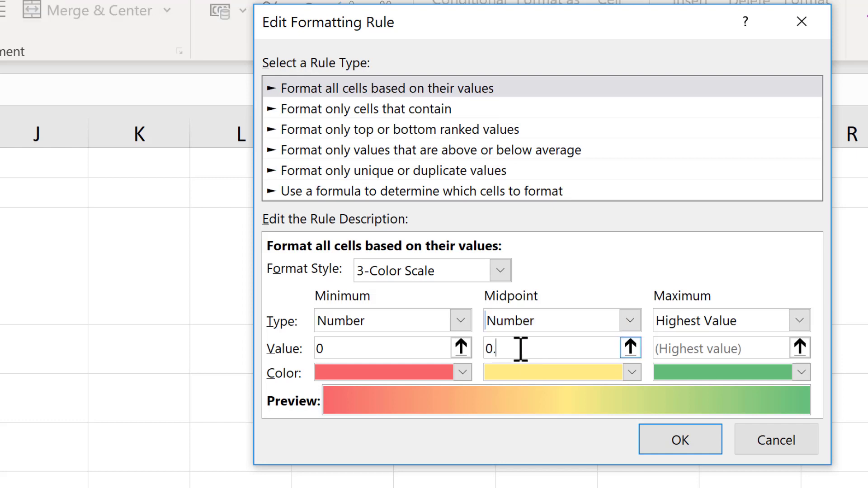
pyautogui.write('.5')
pyautogui.click(799, 321)
pyautogui.click(733, 360)
pyautogui.click(704, 344)
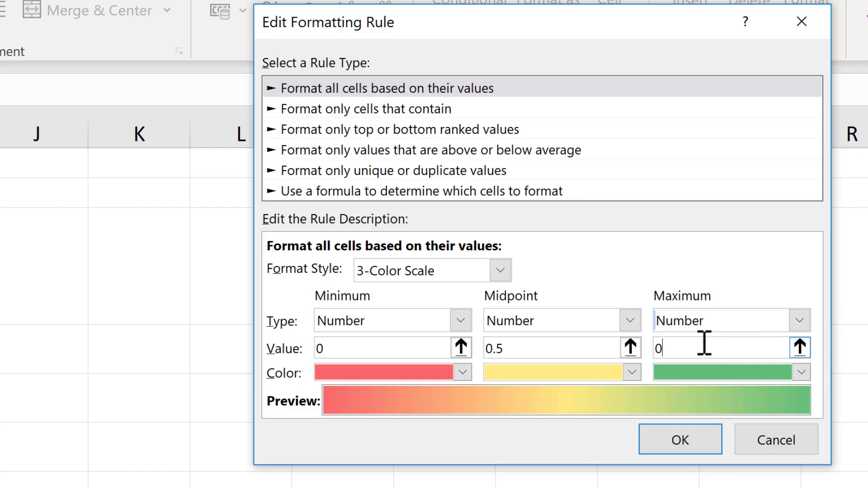
pyautogui.click(687, 448)
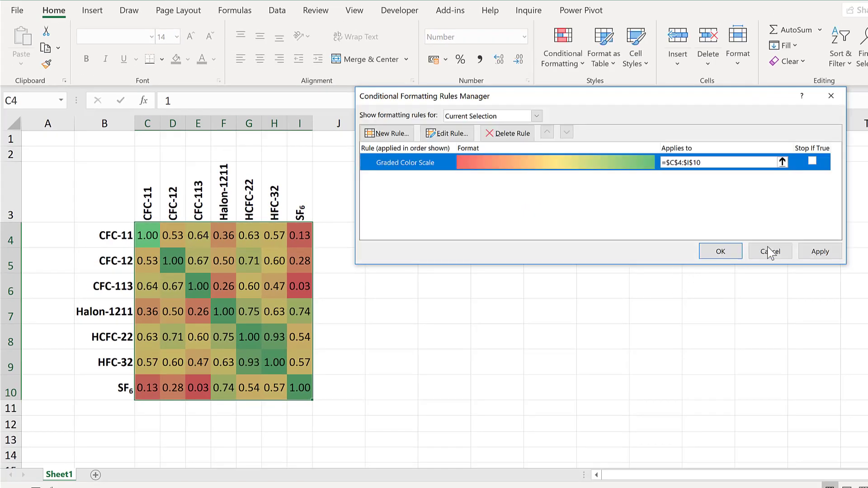
pyautogui.click(806, 255)
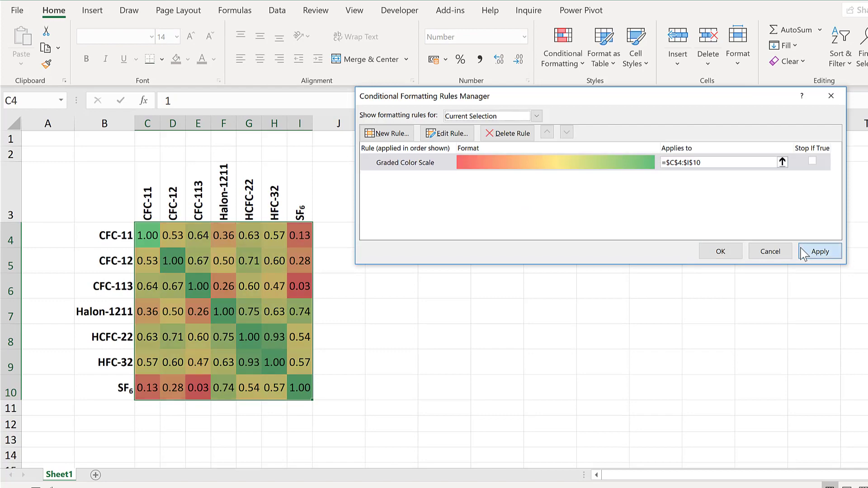
pyautogui.click(720, 252)
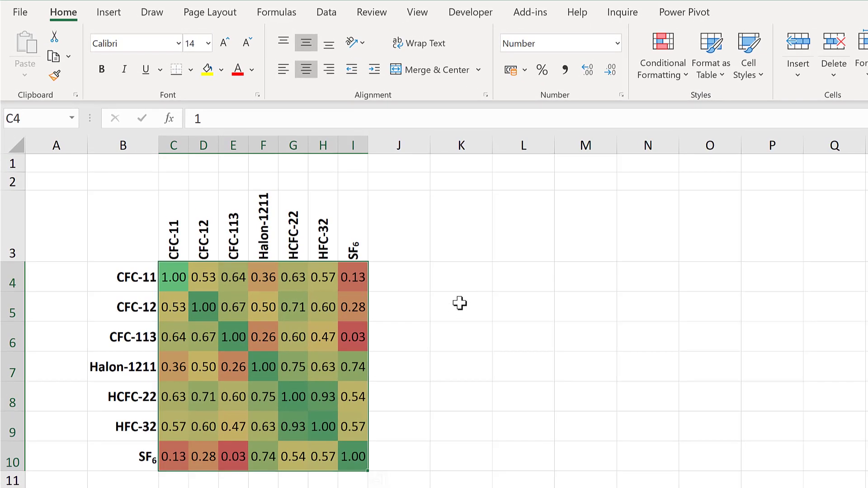
# Deselect the matrix to view the heatmap with its green 1.00 diagonal.
pyautogui.click(416, 274)
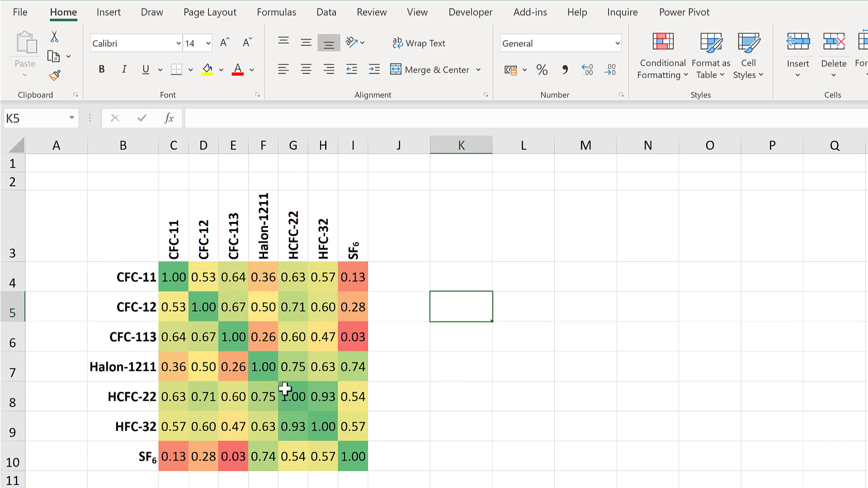
# Draw a rectangle shape over cell C4.
pyautogui.click(103, 20)
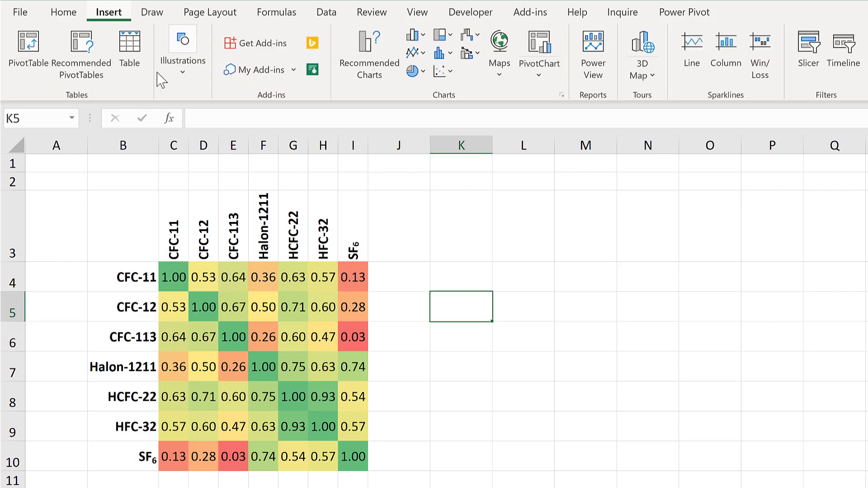
pyautogui.click(189, 75)
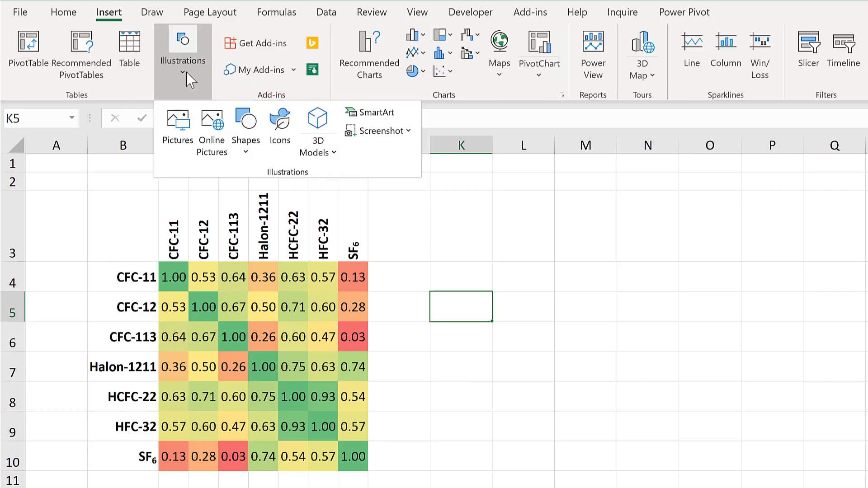
pyautogui.click(247, 133)
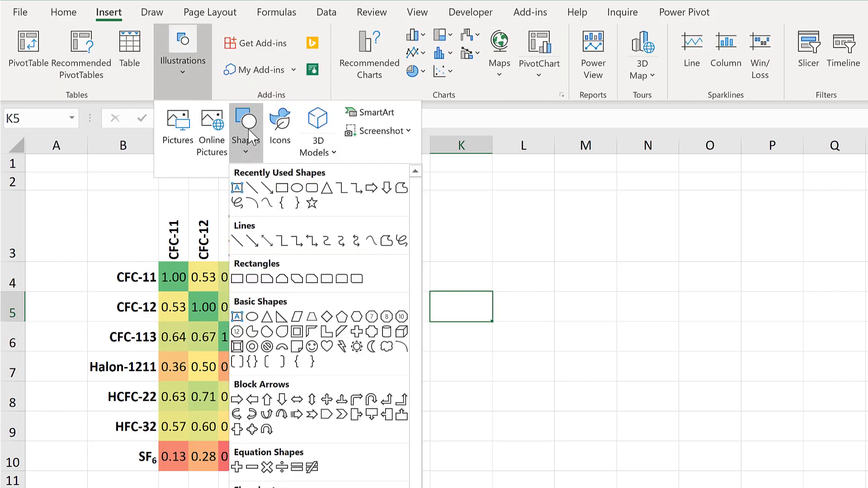
pyautogui.click(237, 279)
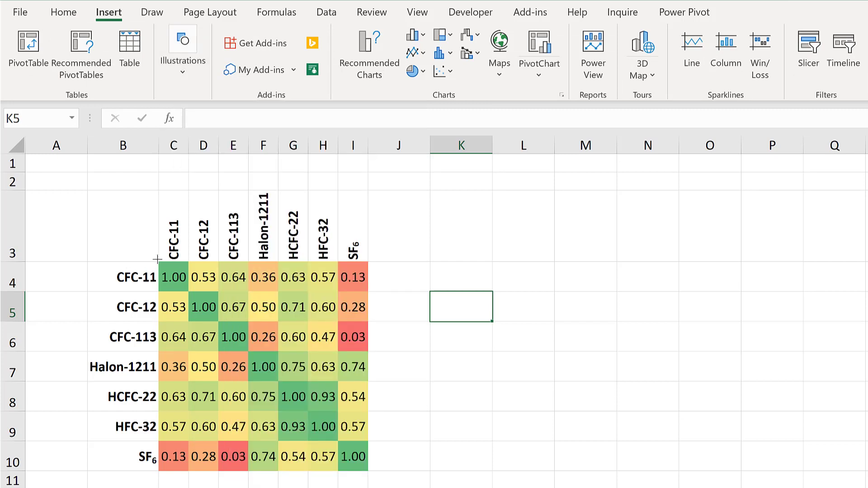
pyautogui.moveTo(158, 261); pyautogui.dragTo(188, 292)
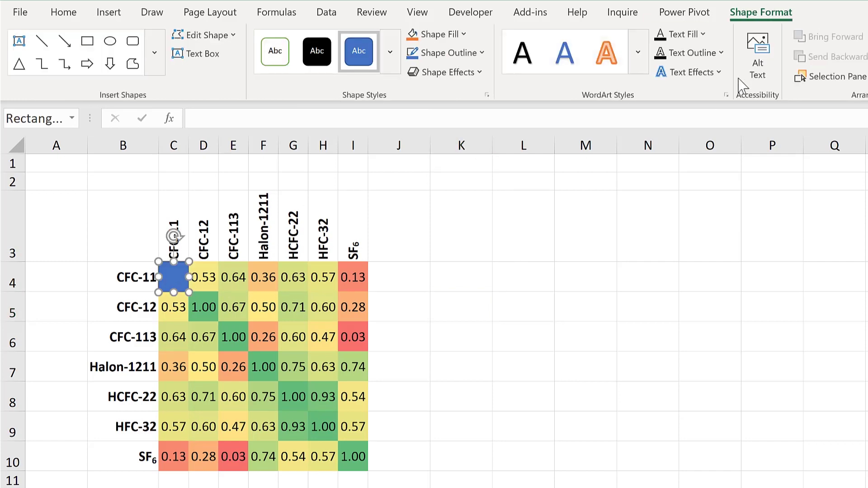
# Turn on Snap to Grid and fit the rectangle exactly to cell C4.
pyautogui.click(867, 36)
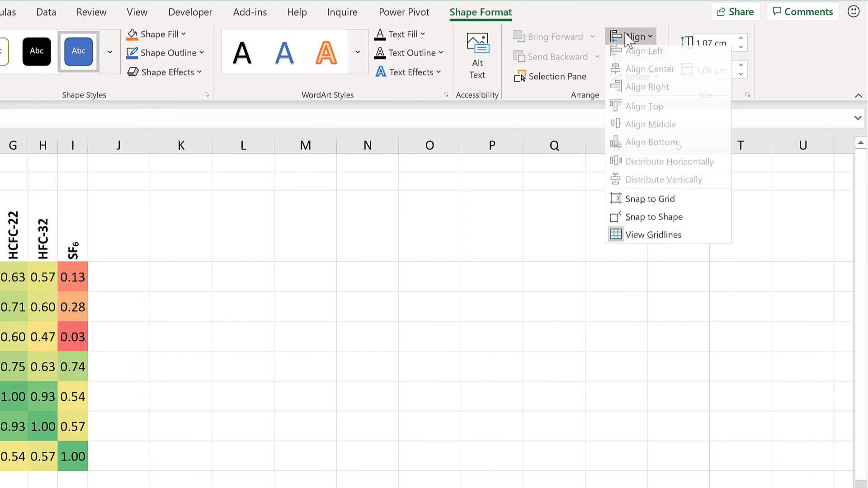
pyautogui.click(657, 212)
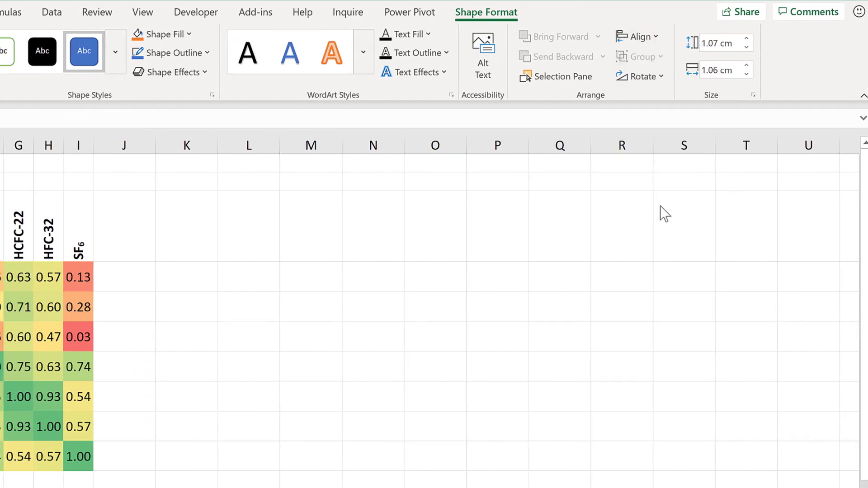
pyautogui.moveTo(170, 320)
pyautogui.mouseDown()
pyautogui.moveTo(170, 345)
pyautogui.moveTo(171, 294)
pyautogui.moveTo(217, 280)
pyautogui.moveTo(181, 277)
pyautogui.moveTo(177, 196)
pyautogui.moveTo(176, 262)
pyautogui.mouseUp()
pyautogui.moveTo(93, 275); pyautogui.dragTo(169, 283)
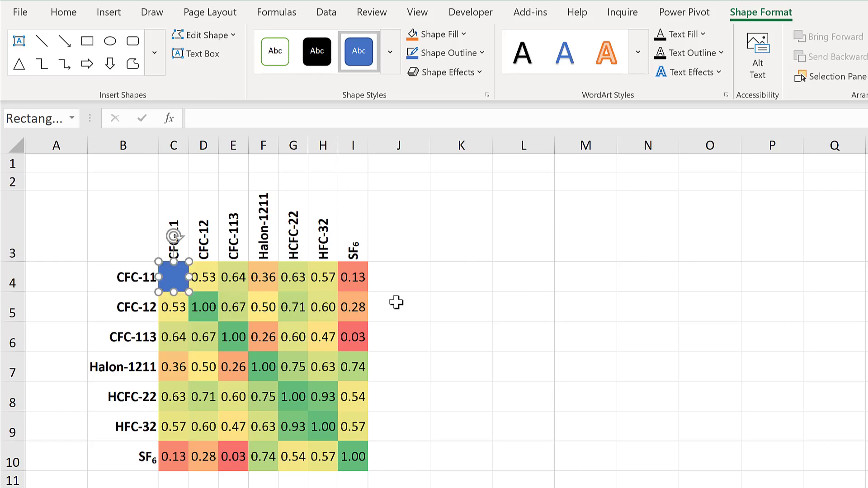
# Draw an oval filling cell C4 on top of the blue square.
pyautogui.click(154, 53)
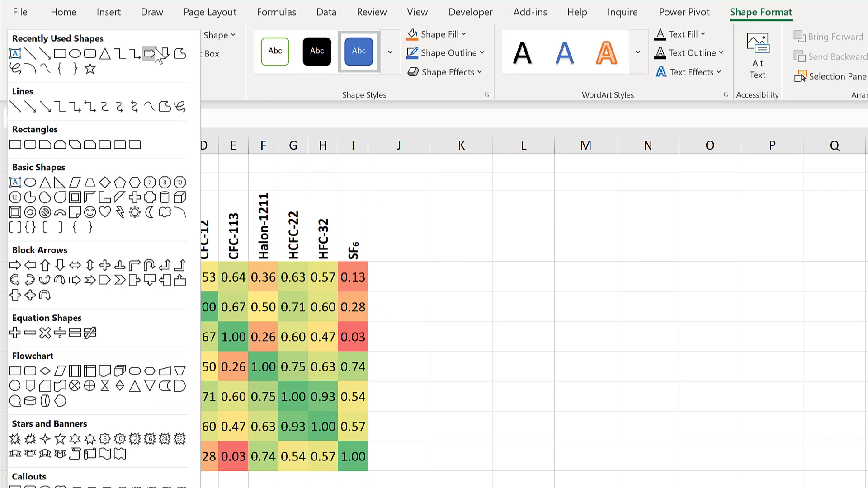
pyautogui.click(30, 182)
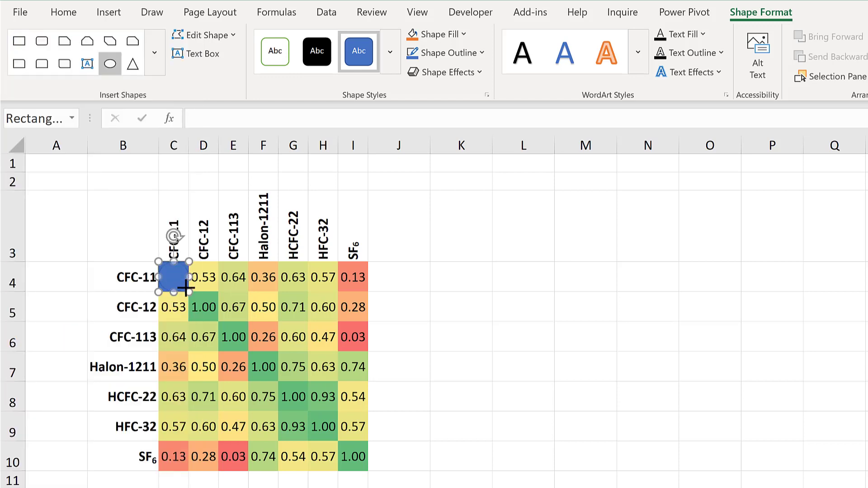
pyautogui.moveTo(185, 288); pyautogui.dragTo(159, 262)
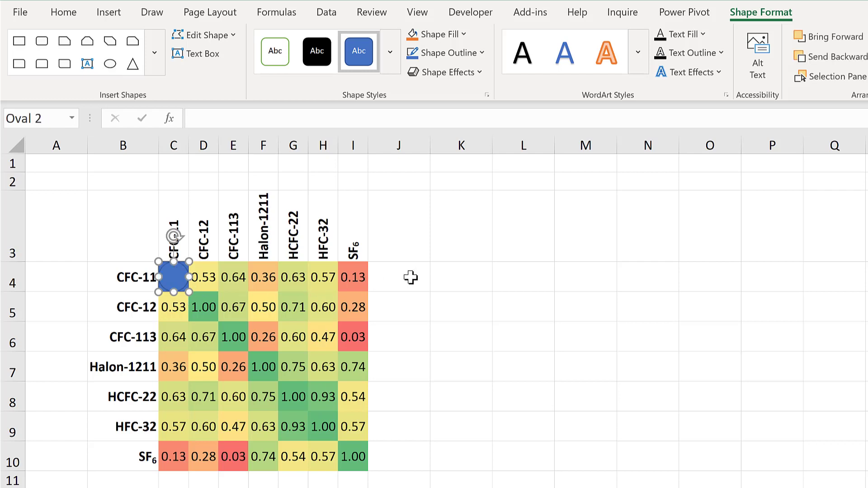
pyautogui.click(445, 279)
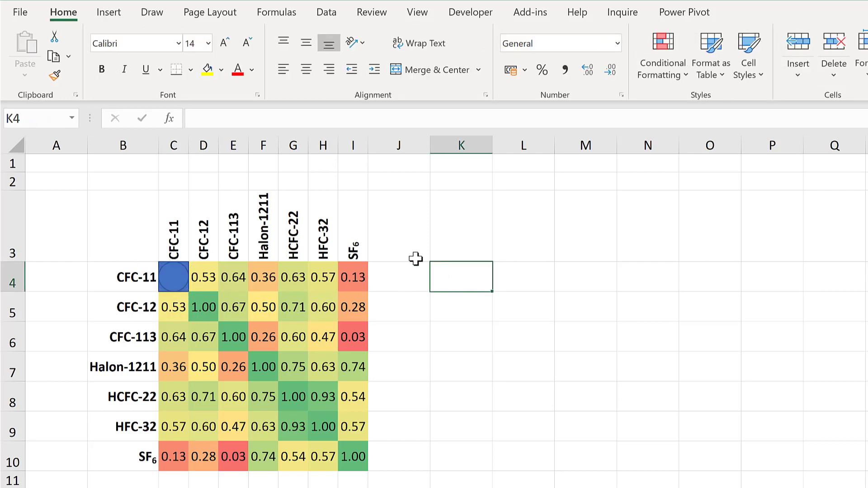
# Select both the square and the oval in C4 and copy them.
pyautogui.click(173, 273)
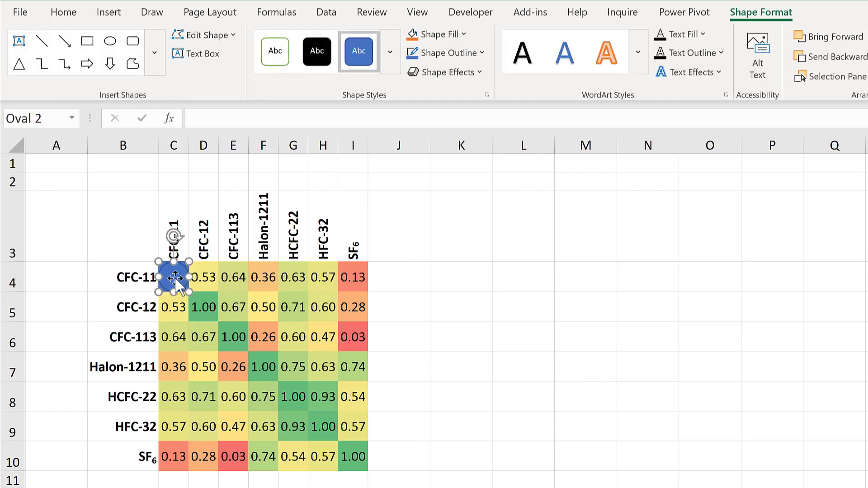
pyautogui.hotkey('ctrl', 'a')
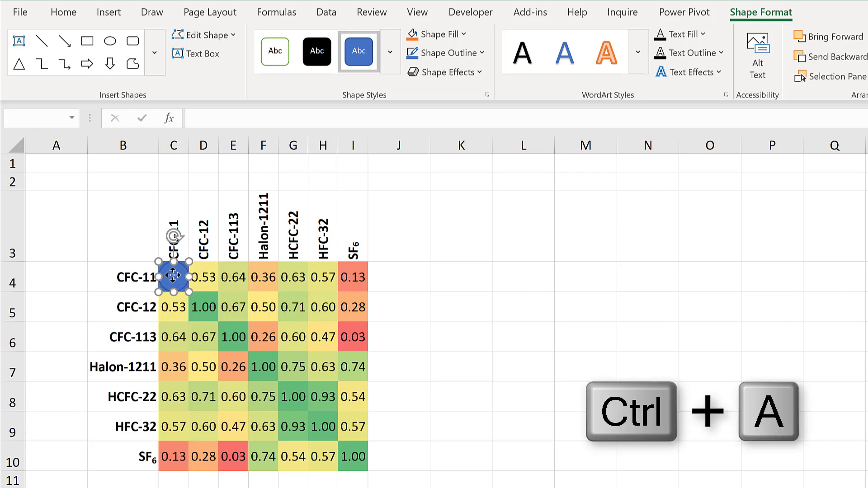
pyautogui.rightClick(173, 275)
pyautogui.click(209, 309)
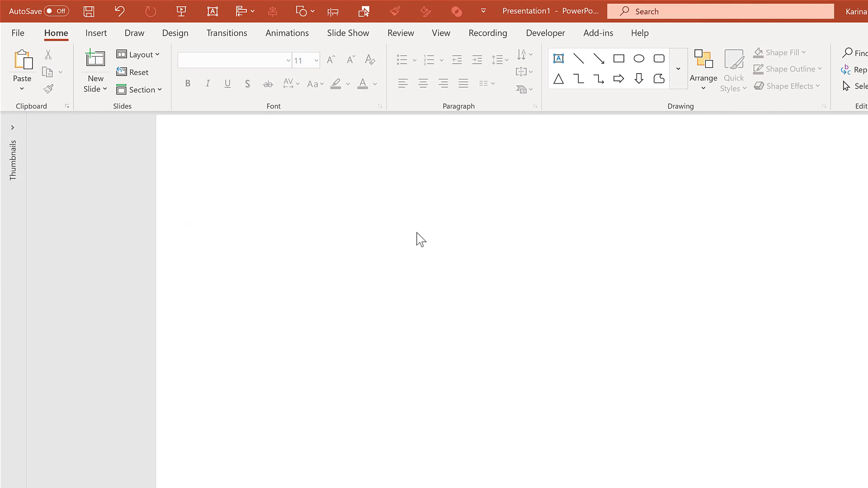
# Paste the square and oval onto the slide and select both pasted shapes.
pyautogui.hotkey('ctrl', 'v')
pyautogui.click(455, 237)
pyautogui.moveTo(444, 229); pyautogui.dragTo(597, 381)
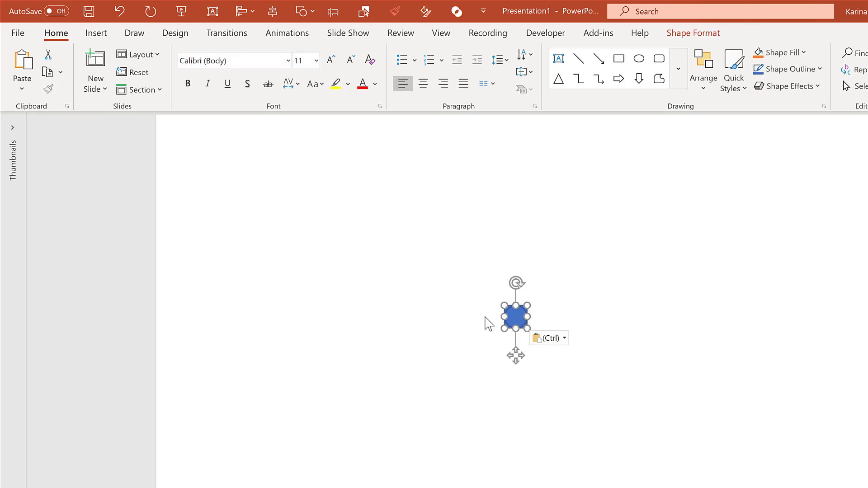
pyautogui.click(686, 34)
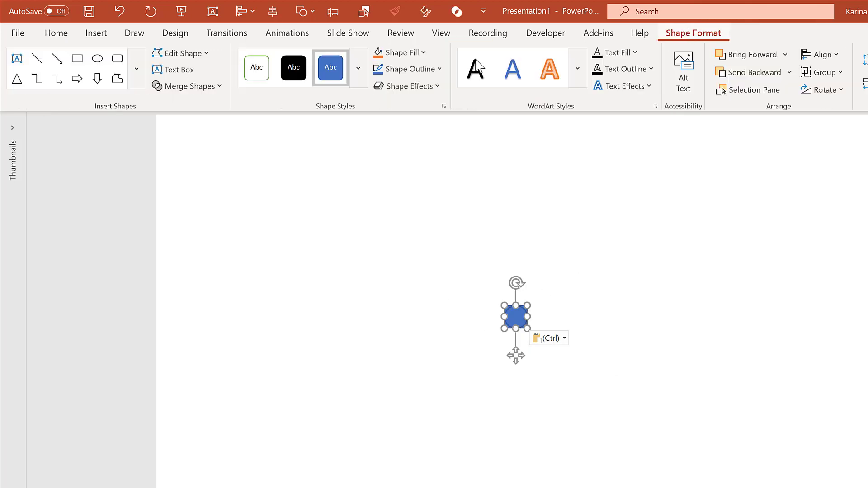
# Combine the square and oval into one cut-out shape, then reselect the combined shape.
pyautogui.click(214, 86)
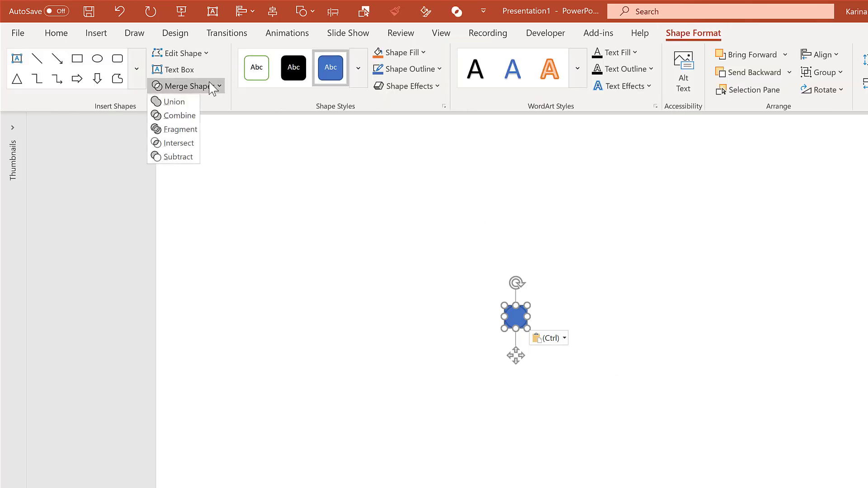
pyautogui.click(191, 118)
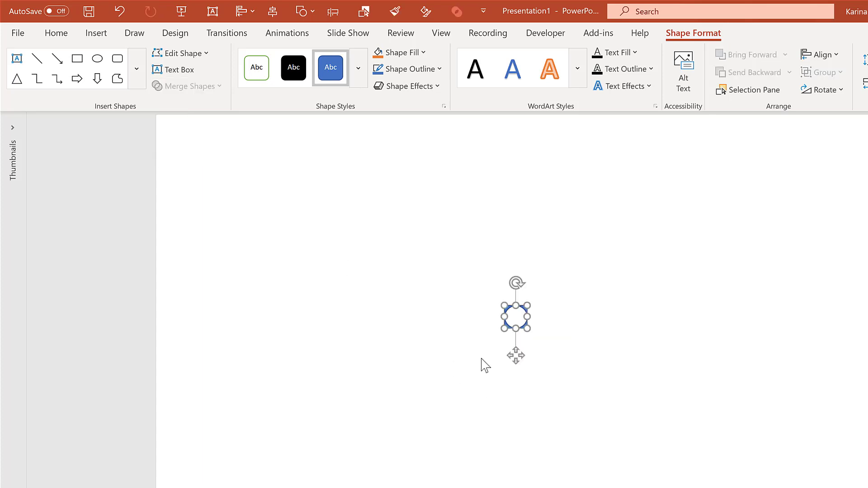
pyautogui.click(505, 350)
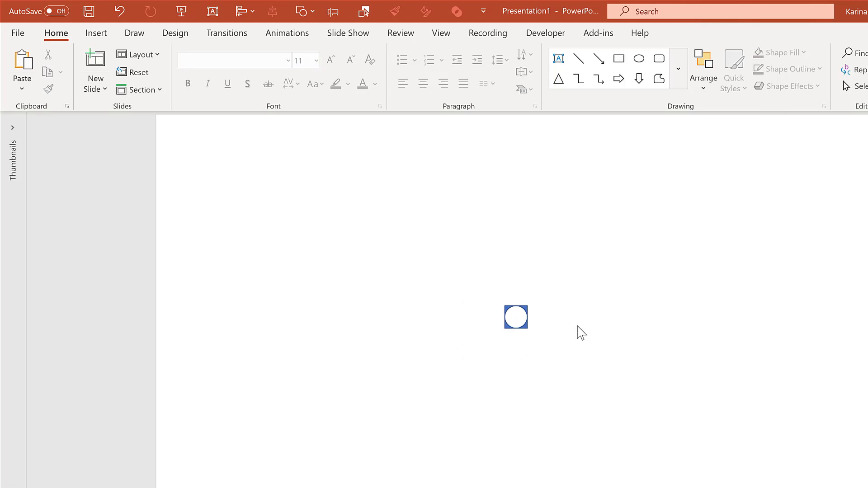
pyautogui.click(519, 312)
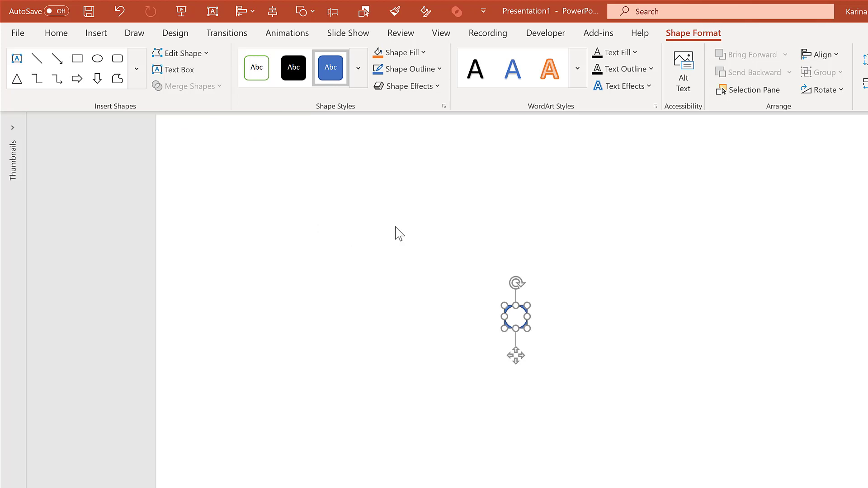
# Add Combine Shapes from 'Commands Not in the Ribbon' to the Quick Access Toolbar.
pyautogui.rightClick(437, 14)
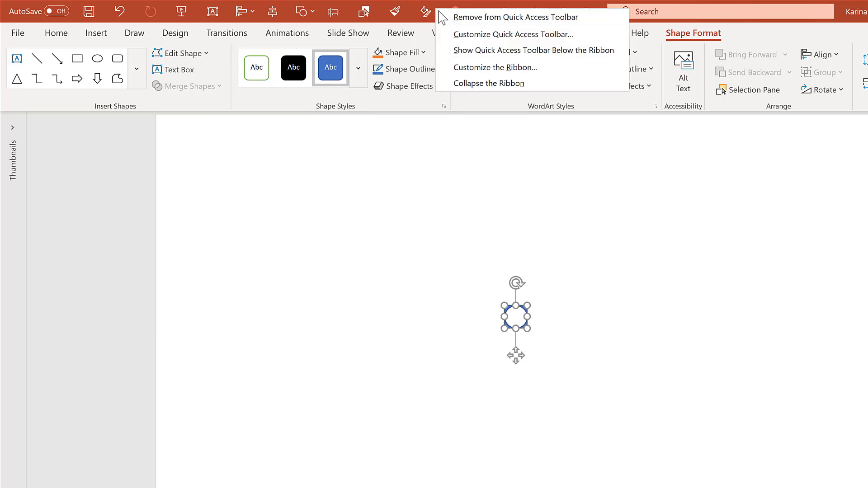
pyautogui.click(486, 40)
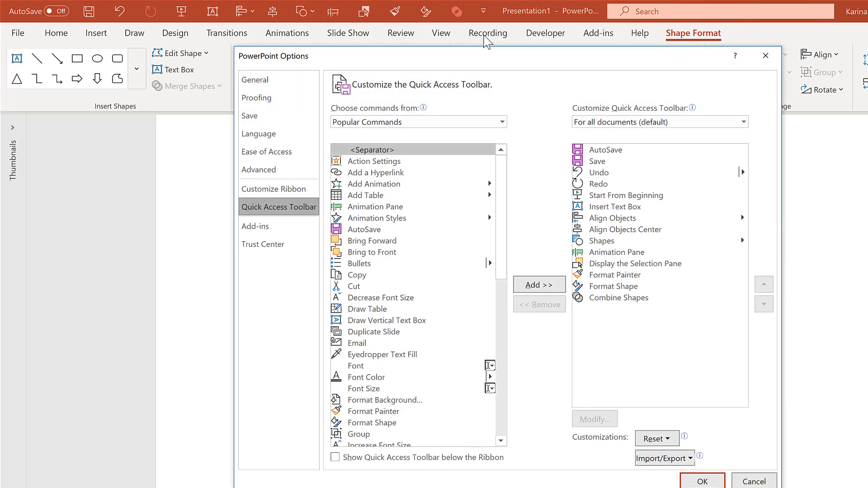
pyautogui.click(402, 121)
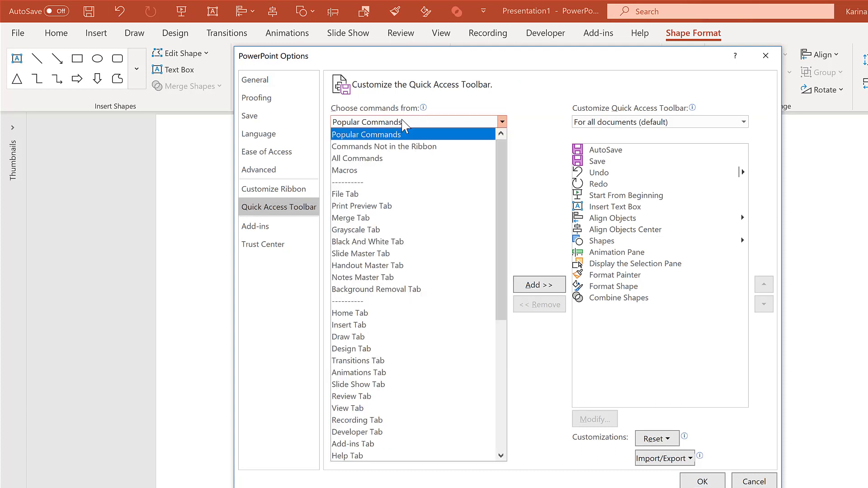
pyautogui.click(396, 147)
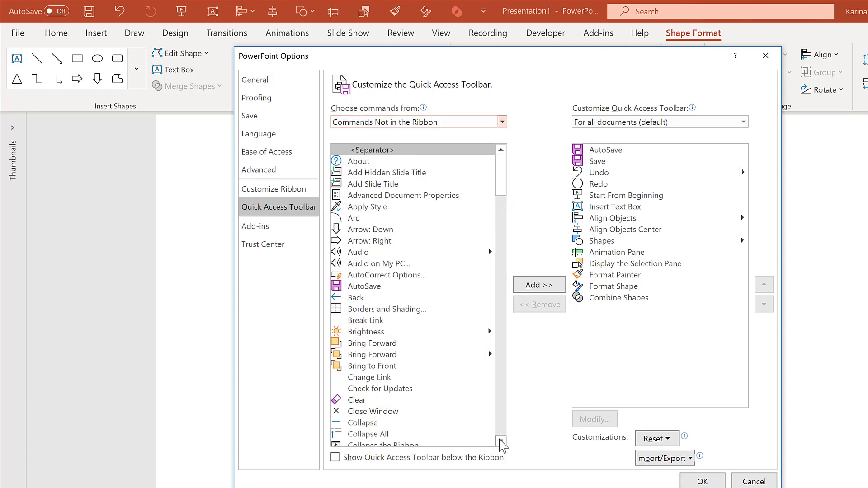
pyautogui.scroll(-6, 501, 442)
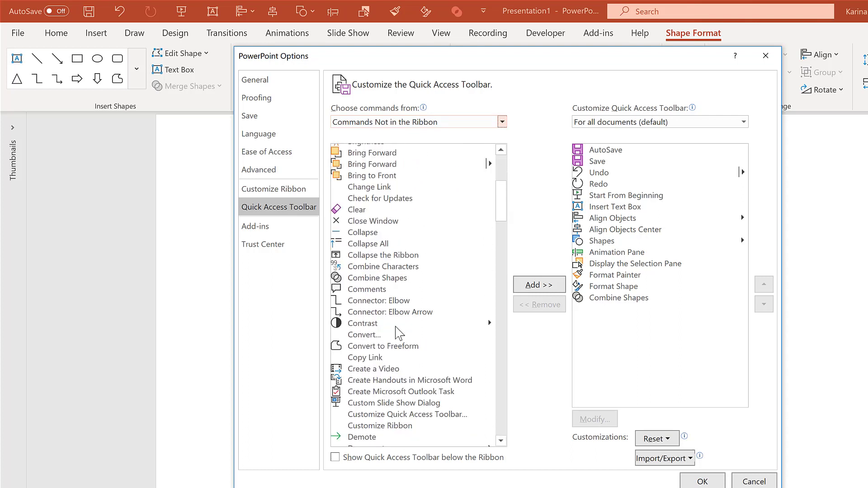
pyautogui.click(379, 278)
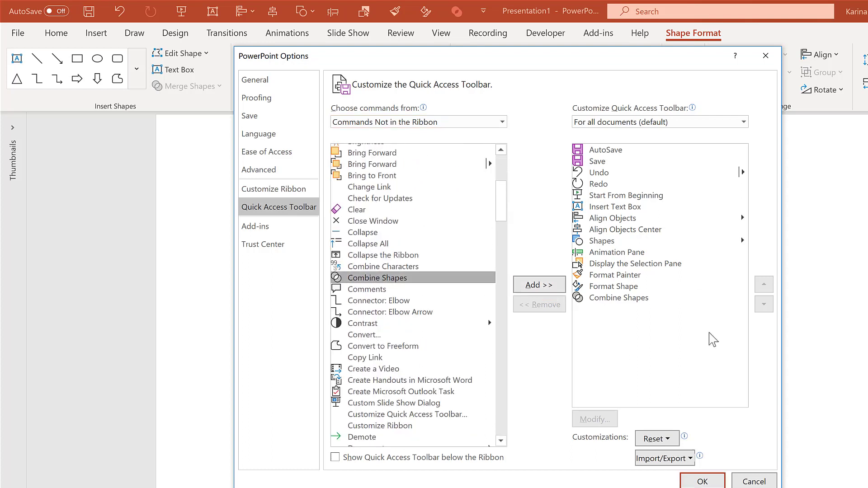
pyautogui.click(702, 482)
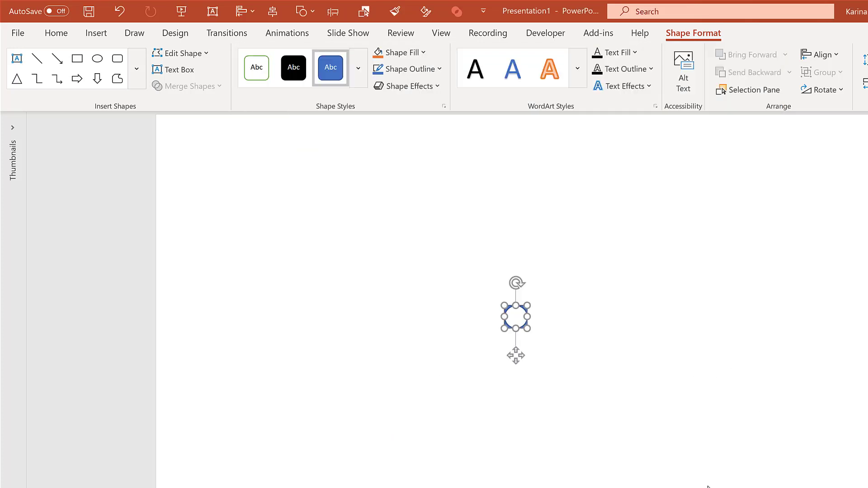
pyautogui.click(438, 265)
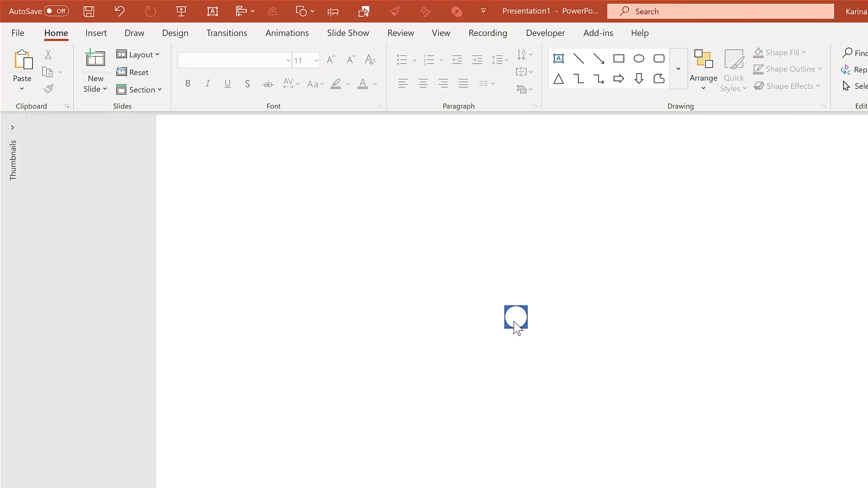
# Copy the blue cut-out shape from the PowerPoint slide.
pyautogui.click(515, 316)
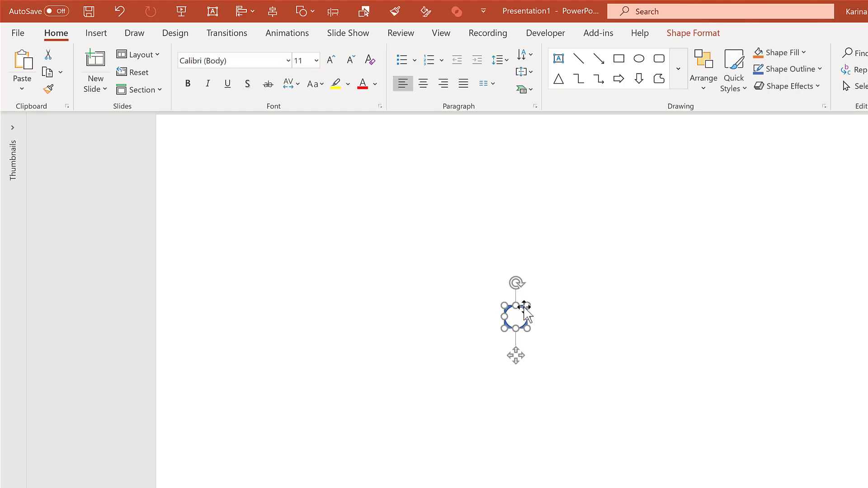
pyautogui.rightClick(524, 311)
pyautogui.click(552, 66)
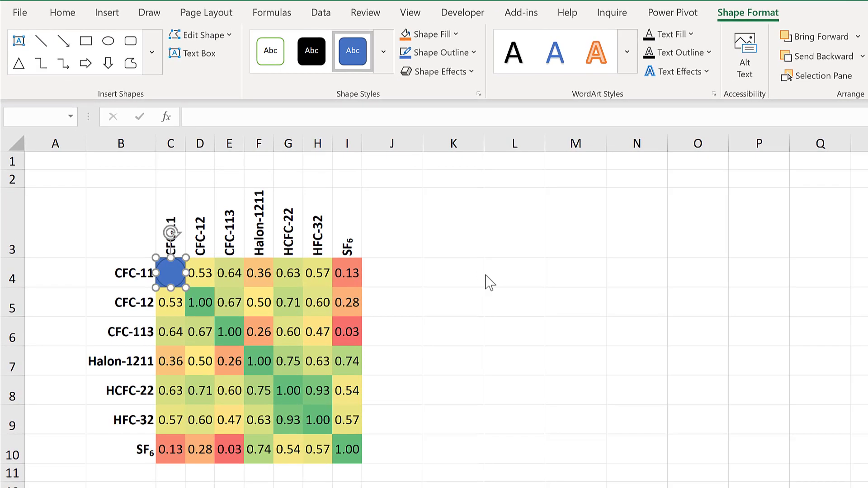
# Paste the shape into Excel at K4 and drag it over cell C4.
pyautogui.click(475, 272)
pyautogui.hotkey('ctrl', 'v')
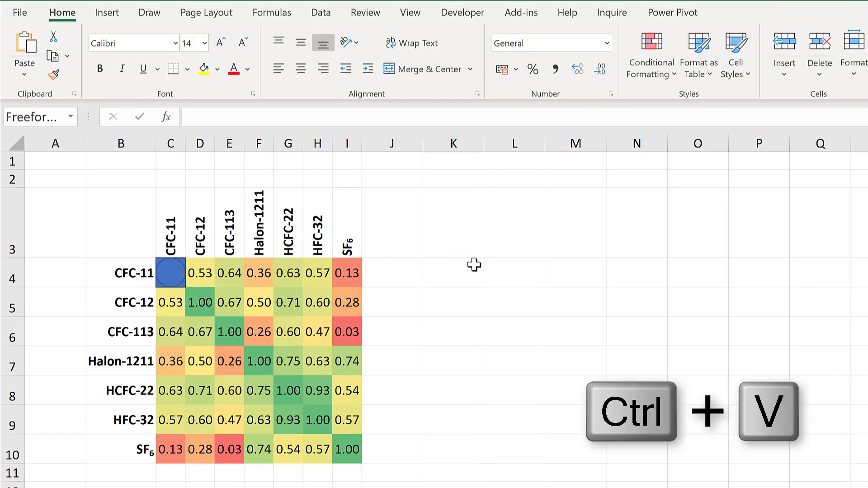
pyautogui.moveTo(438, 260); pyautogui.dragTo(171, 260)
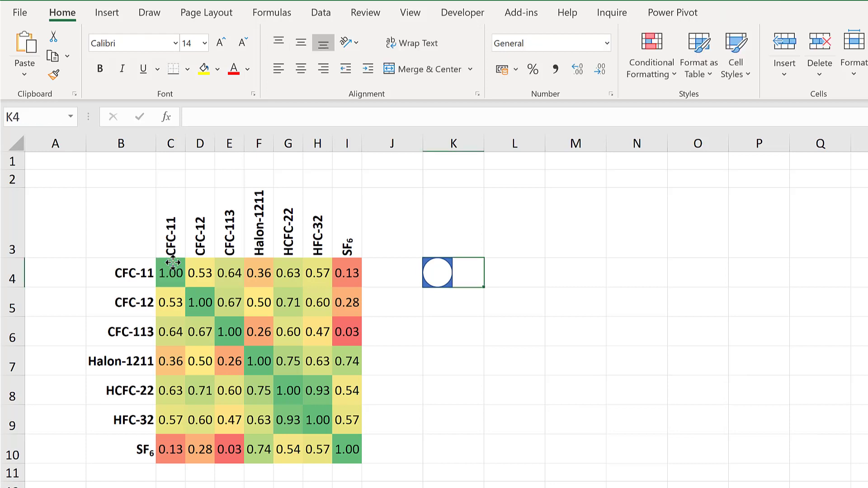
pyautogui.click(430, 266)
pyautogui.moveTo(432, 266); pyautogui.dragTo(165, 267)
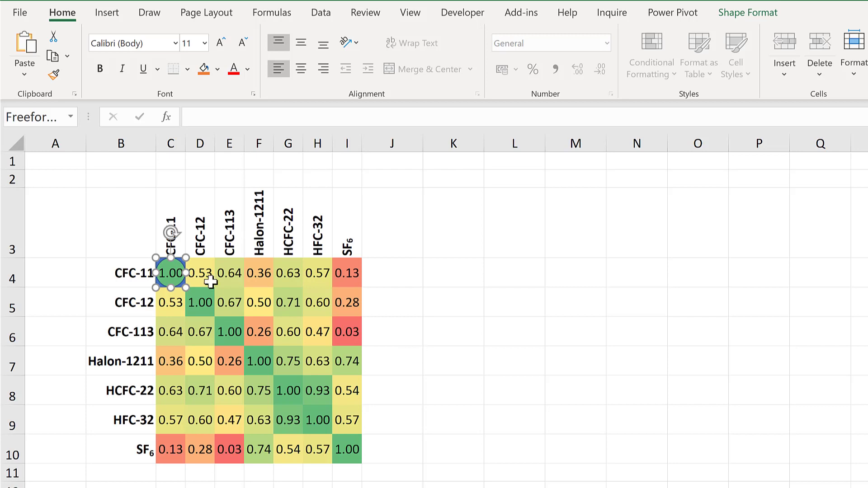
# Give the C4 cut-out shape an Automatic ¼ pt outline and a white fill.
pyautogui.click(744, 13)
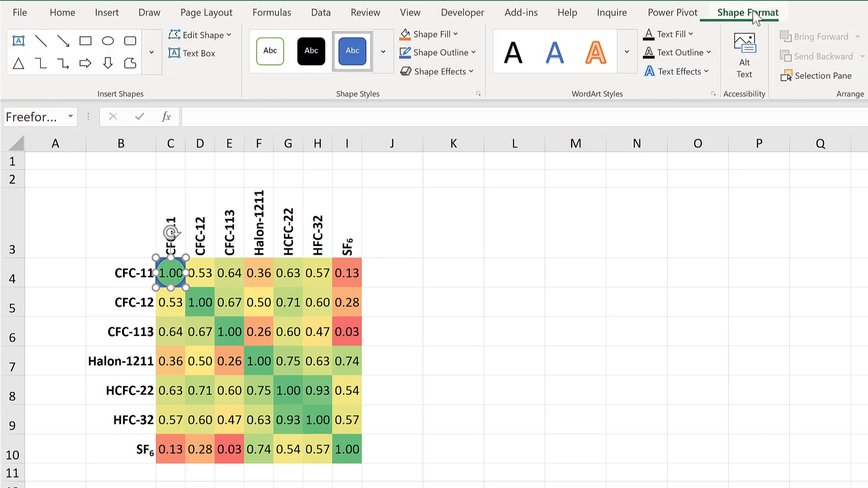
pyautogui.click(442, 53)
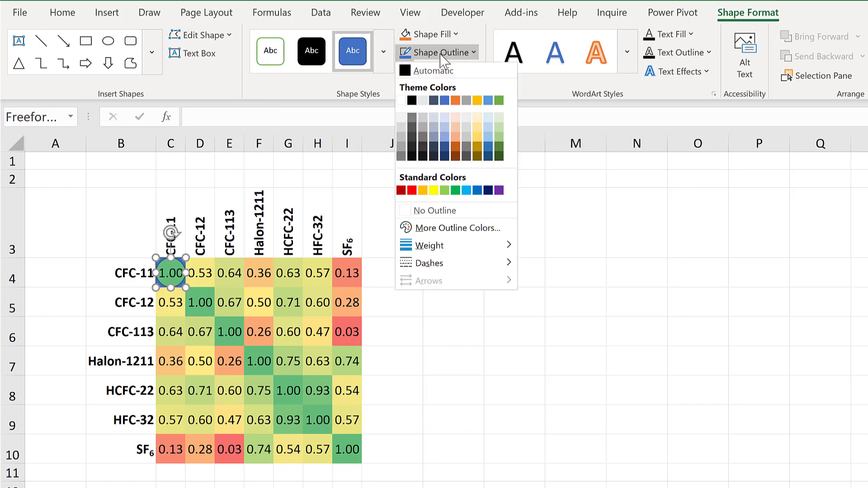
pyautogui.click(409, 72)
pyautogui.click(414, 53)
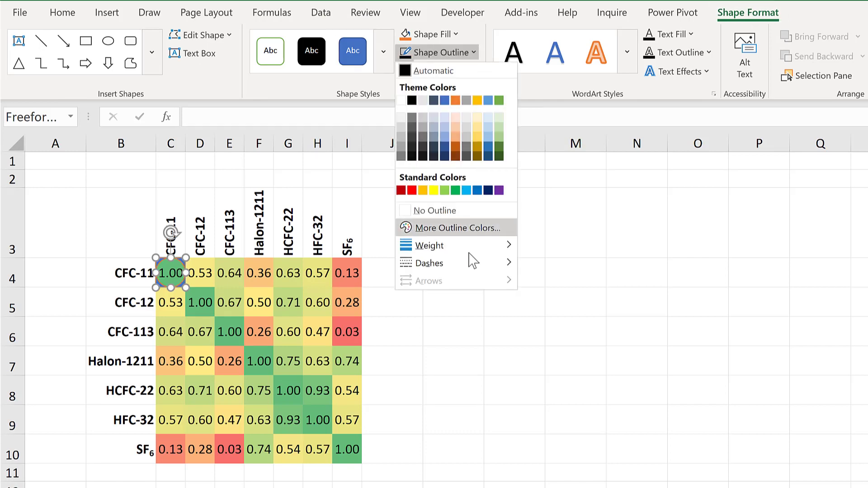
pyautogui.moveTo(467, 249)
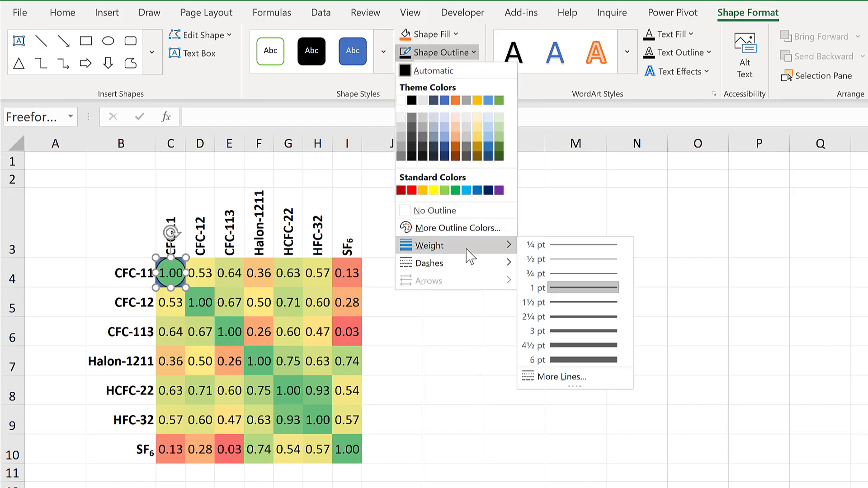
pyautogui.click(568, 246)
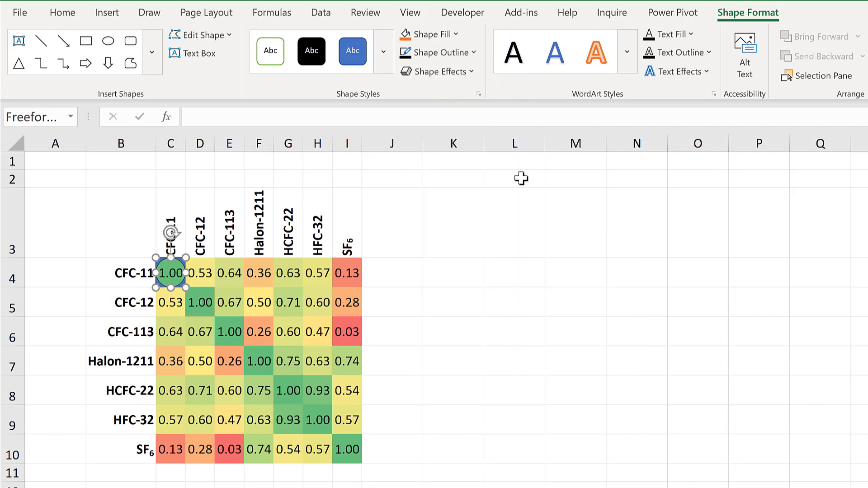
pyautogui.click(449, 34)
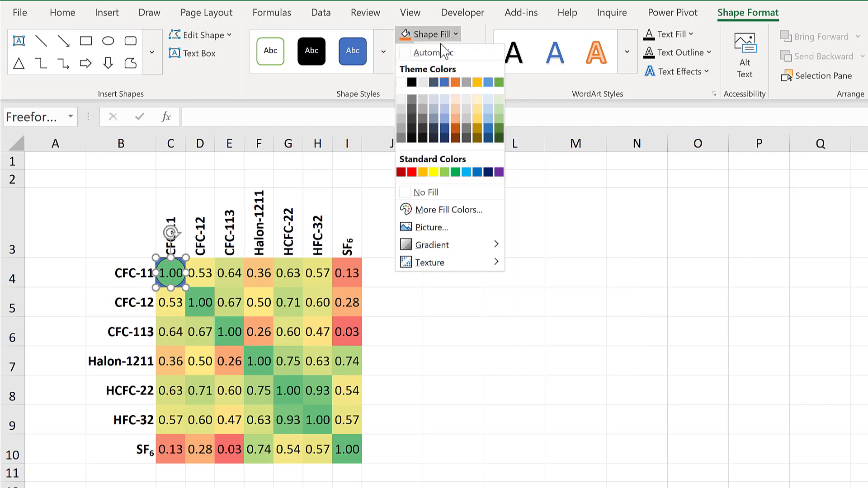
pyautogui.click(421, 192)
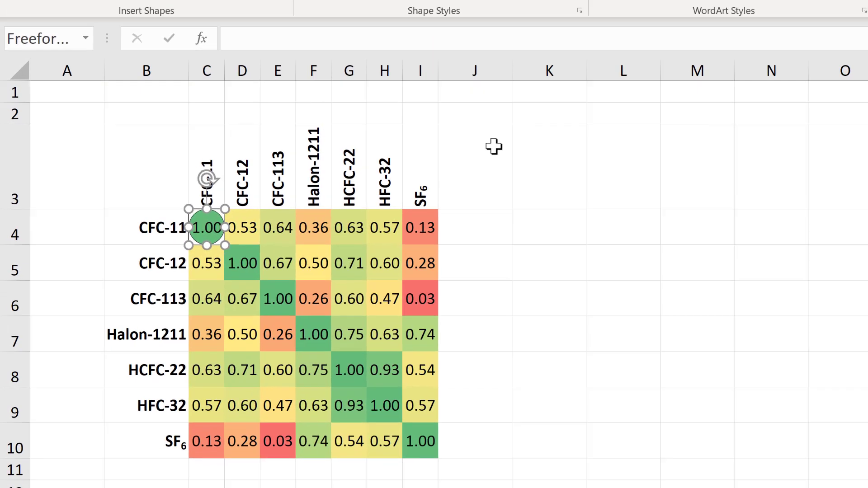
pyautogui.click(407, 206)
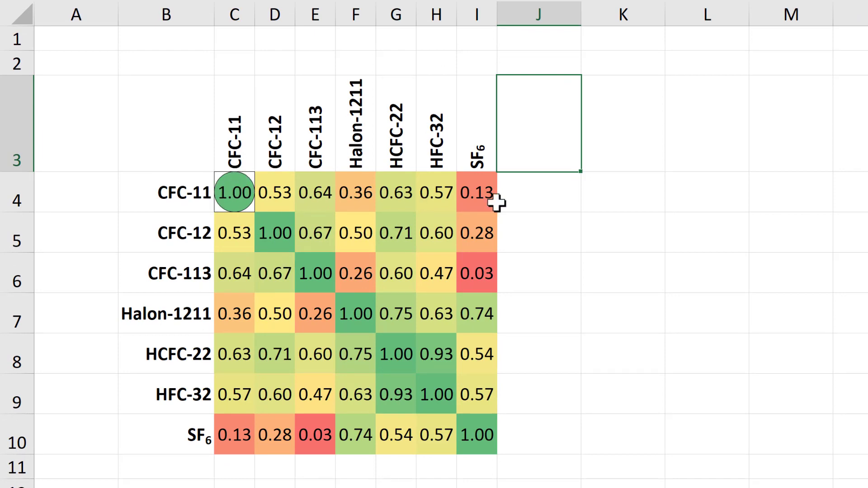
# Duplicate the C4 shape with Ctrl+D, placing copies over D4 through H4.
pyautogui.click(248, 178)
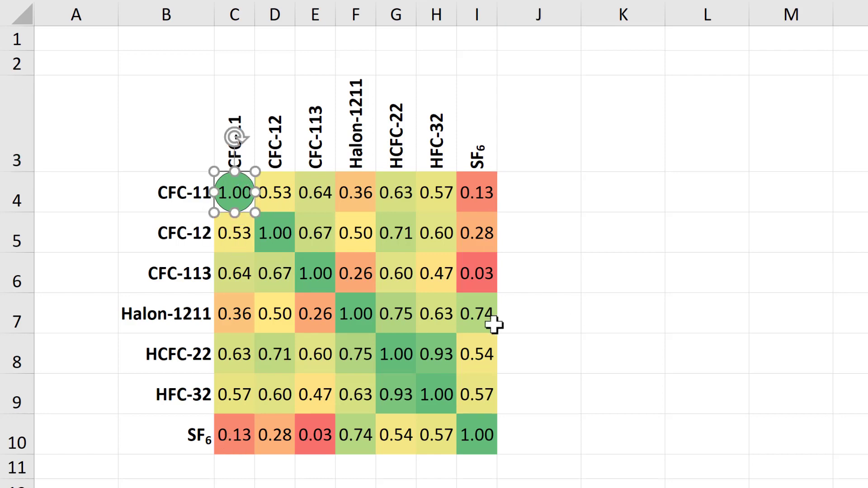
pyautogui.hotkey('ctrl', 'd')
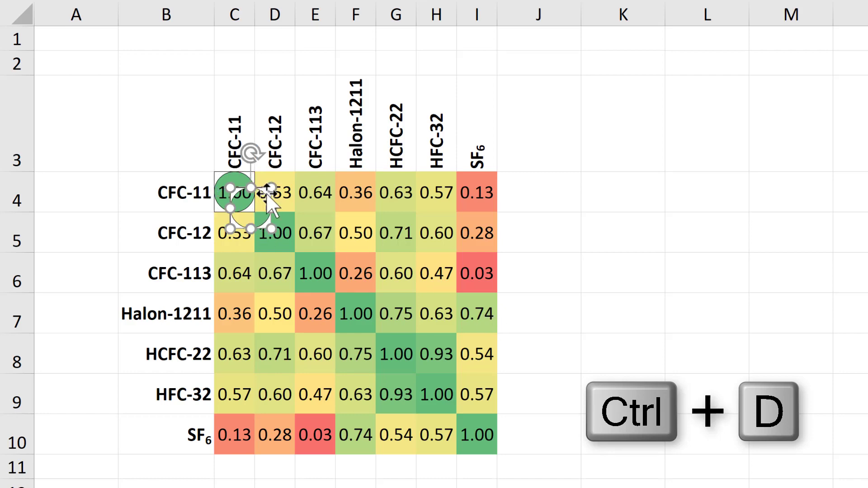
pyautogui.moveTo(273, 198); pyautogui.dragTo(291, 177)
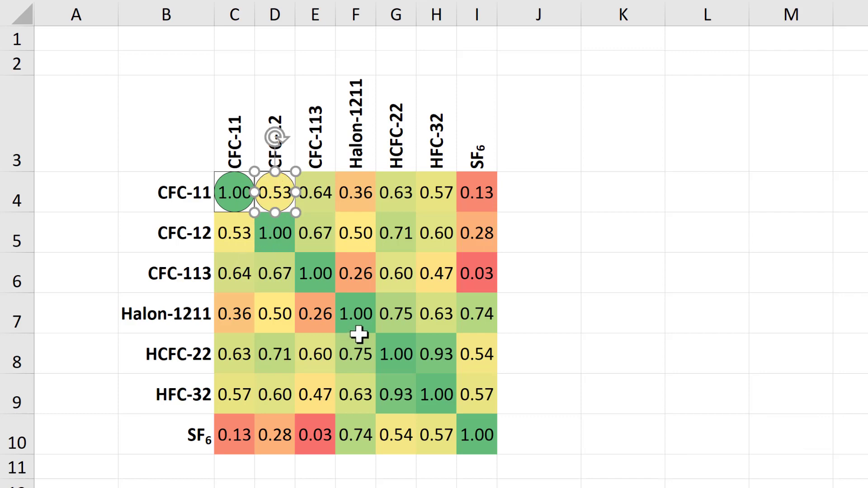
pyautogui.hotkey('ctrl', 'd')
pyautogui.hotkey('ctrl', 'd')
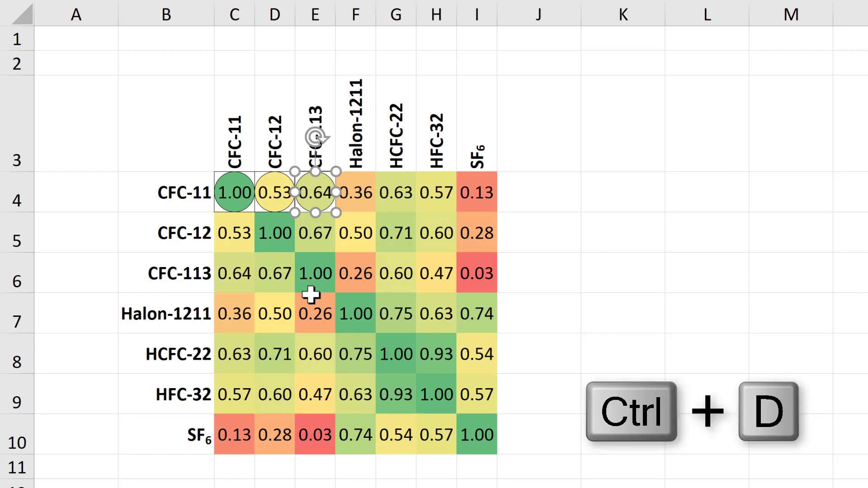
pyautogui.hotkey('ctrl', 'd')
pyautogui.hotkey('ctrl', 'd')
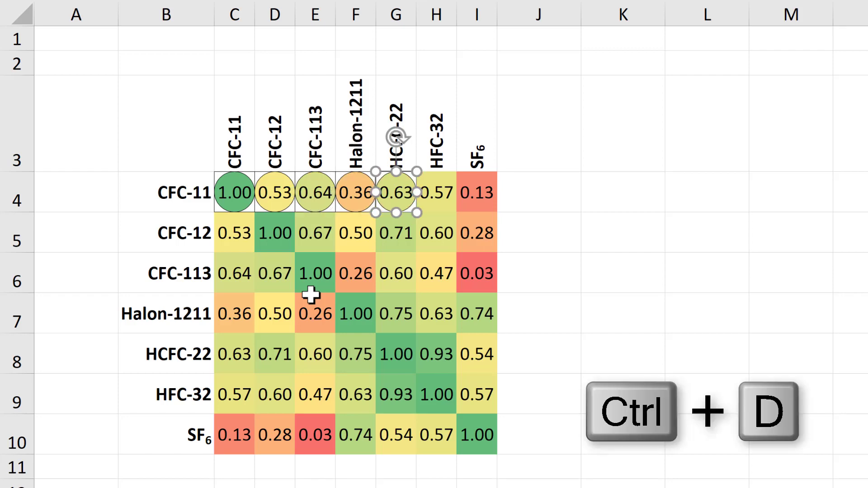
pyautogui.hotkey('ctrl', 'd')
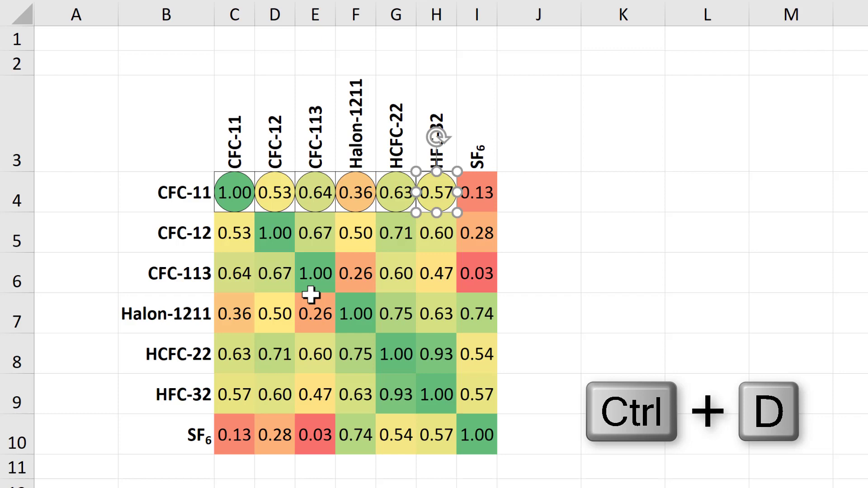
pyautogui.hotkey('ctrl', 'd')
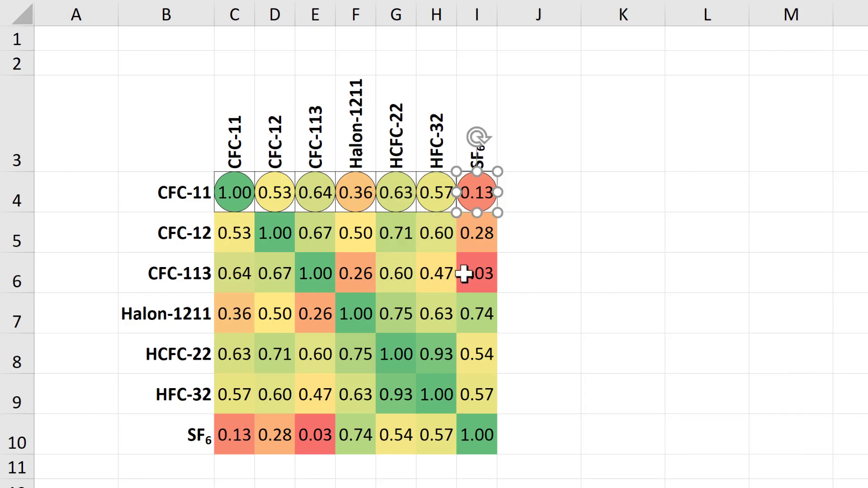
# Duplicate the whole row of shapes with Ctrl+D into row 5 and onward through row 9.
pyautogui.hotkey('ctrl', 'a')
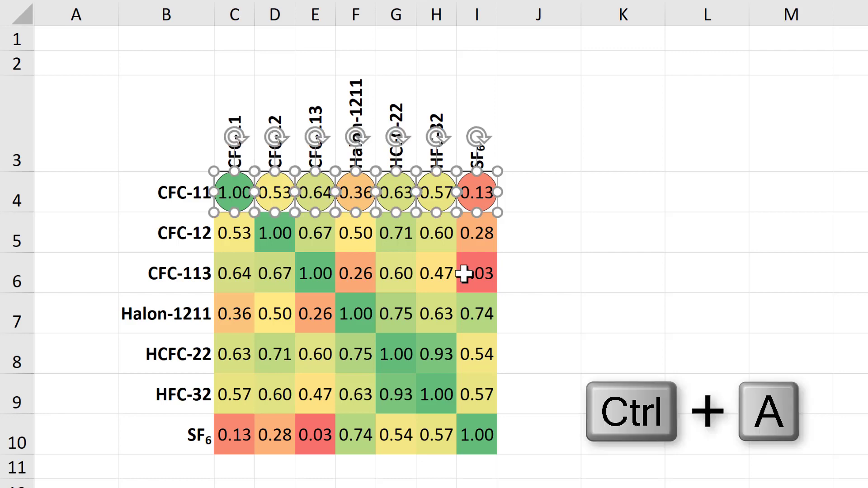
pyautogui.hotkey('ctrl', 'd')
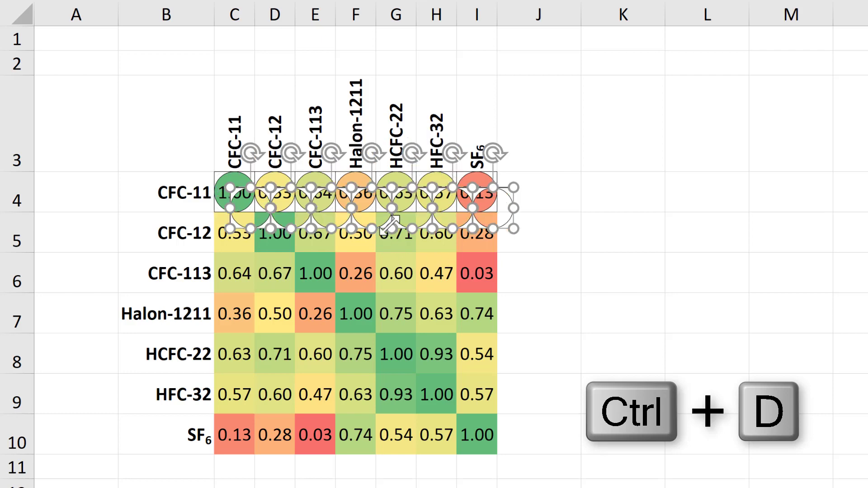
pyautogui.moveTo(388, 218); pyautogui.dragTo(385, 244)
pyautogui.click(348, 219)
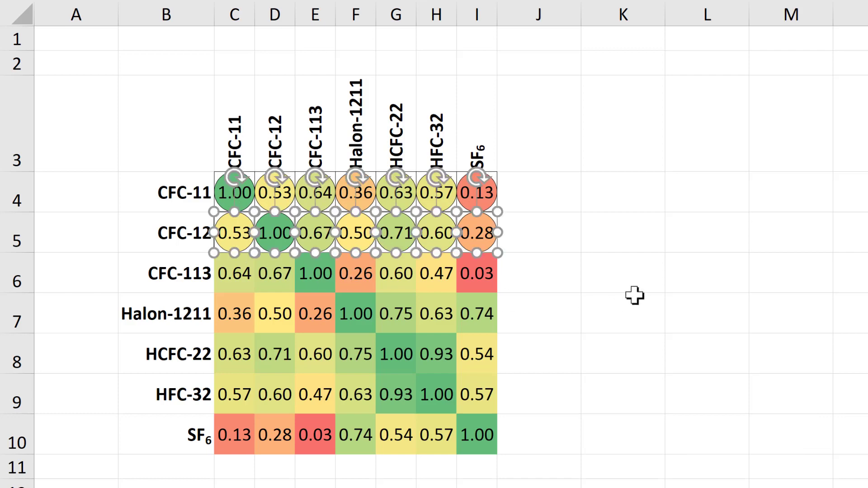
pyautogui.hotkey('ctrl', 'd')
pyautogui.hotkey('ctrl', 'd')
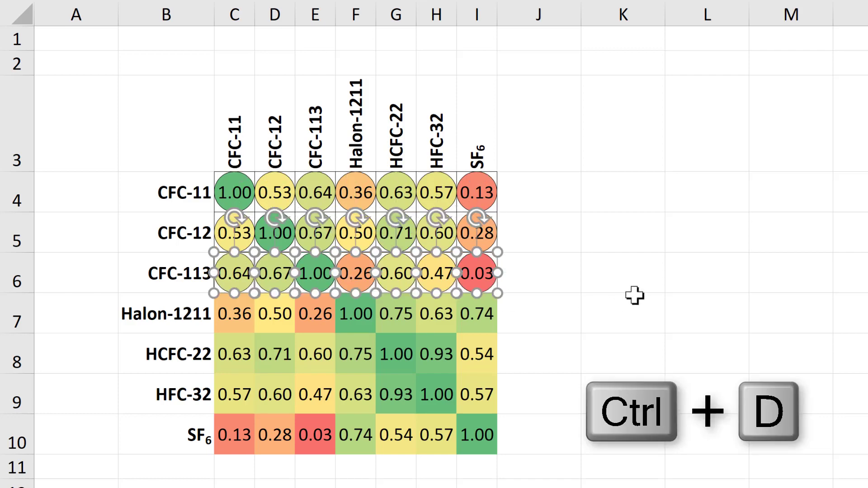
pyautogui.hotkey('ctrl', 'd')
pyautogui.hotkey('ctrl', 'd')
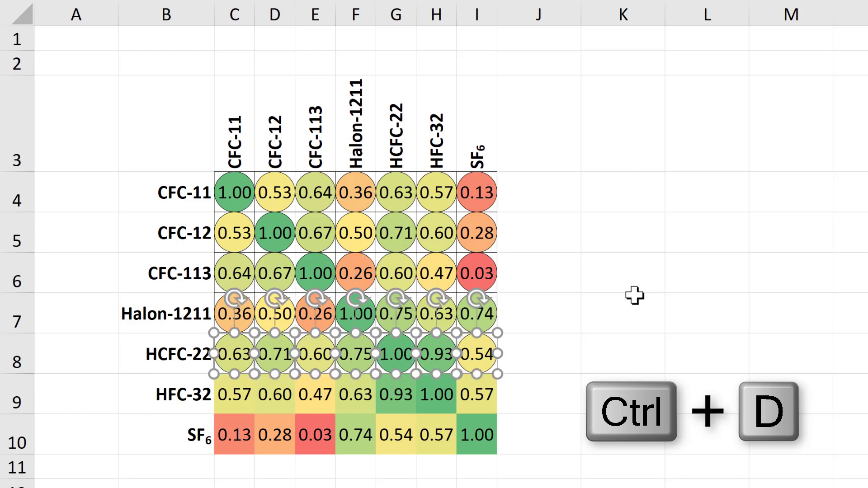
pyautogui.hotkey('ctrl', 'd')
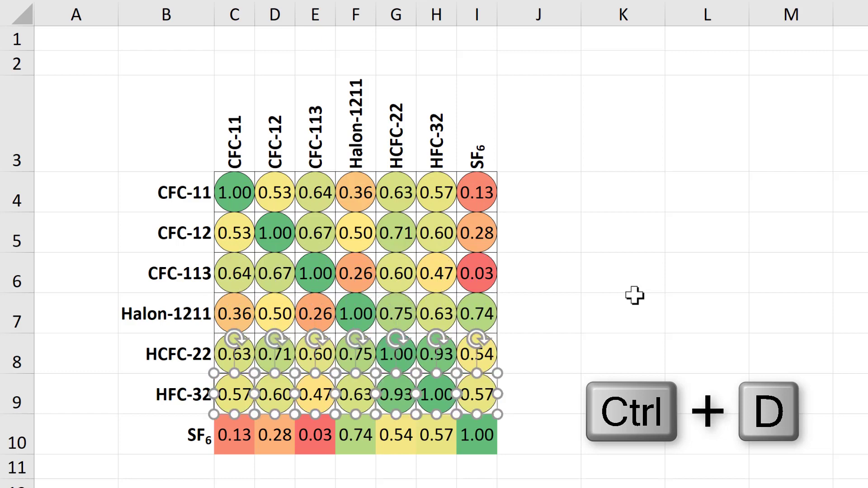
pyautogui.hotkey('ctrl', 'd')
pyautogui.click(634, 295)
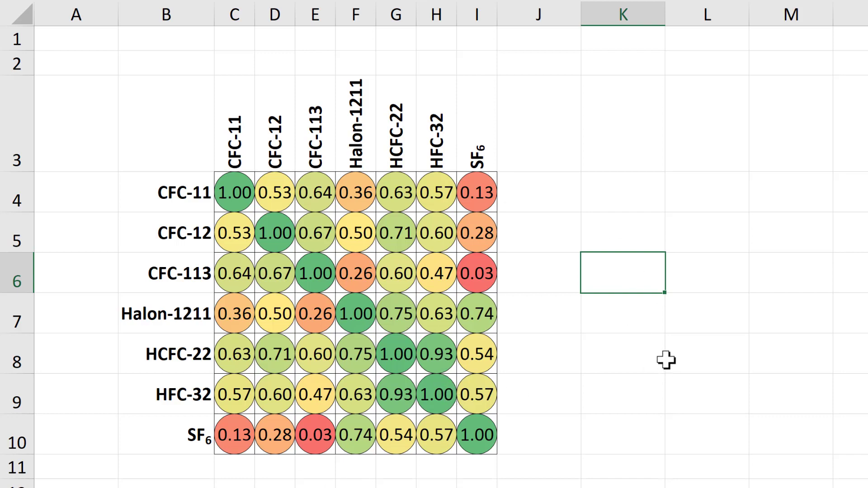
# Select B3:I10 and apply All Borders to every cell.
pyautogui.moveTo(163, 130); pyautogui.dragTo(461, 405)
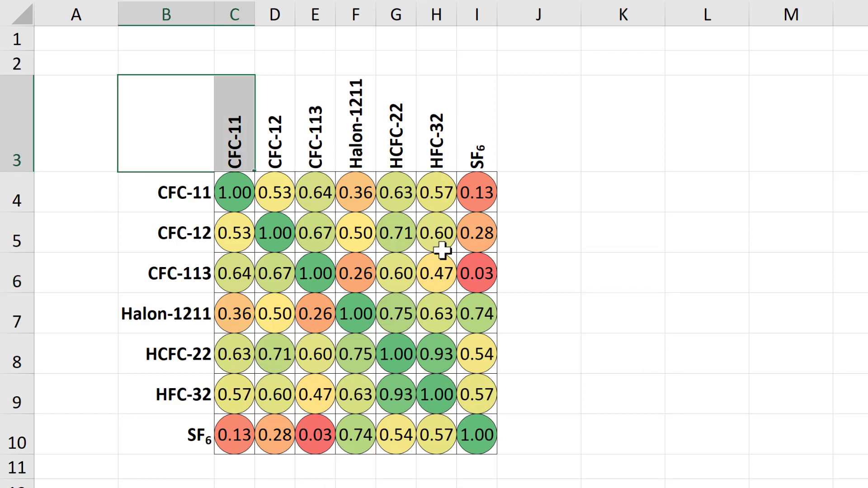
pyautogui.moveTo(402, 411); pyautogui.dragTo(416, 437)
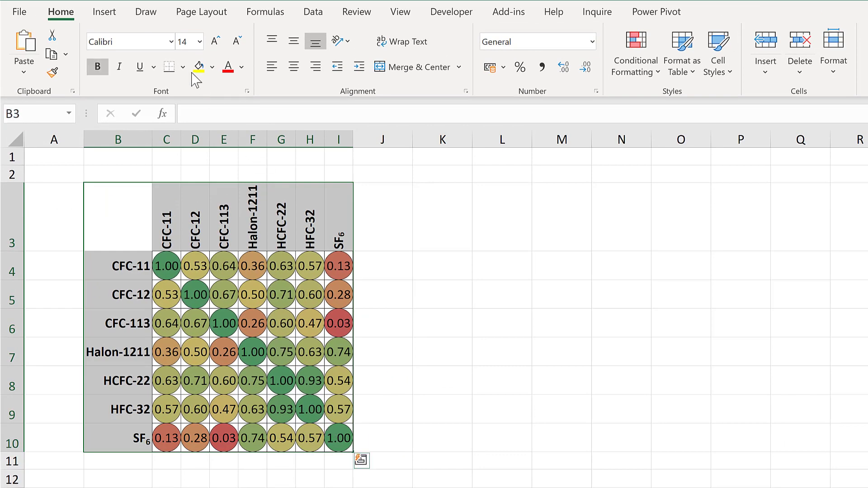
pyautogui.click(183, 67)
pyautogui.click(186, 187)
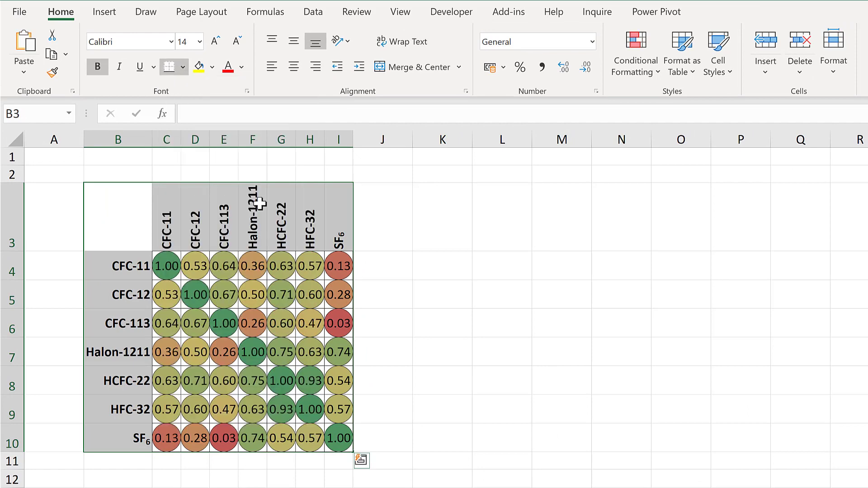
pyautogui.click(441, 234)
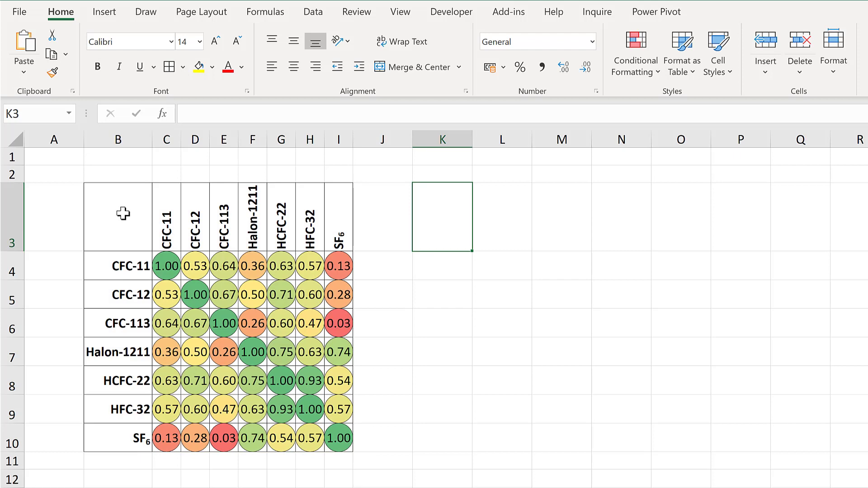
# Set No Border on B3:I10, then select all the circle shapes with Ctrl+A.
pyautogui.moveTo(114, 203); pyautogui.dragTo(335, 433)
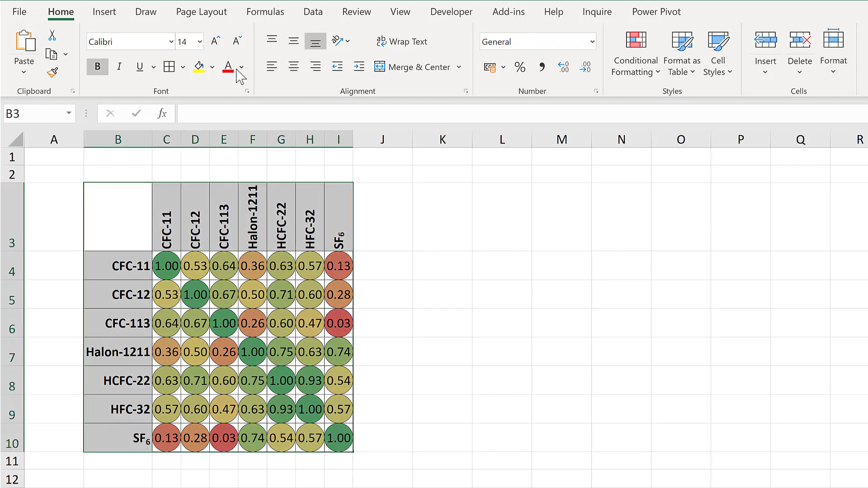
pyautogui.click(183, 67)
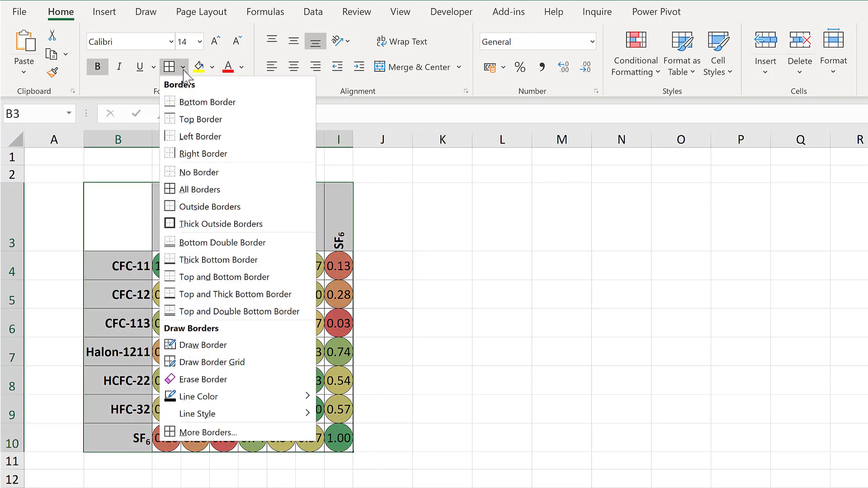
pyautogui.click(199, 173)
pyautogui.click(407, 223)
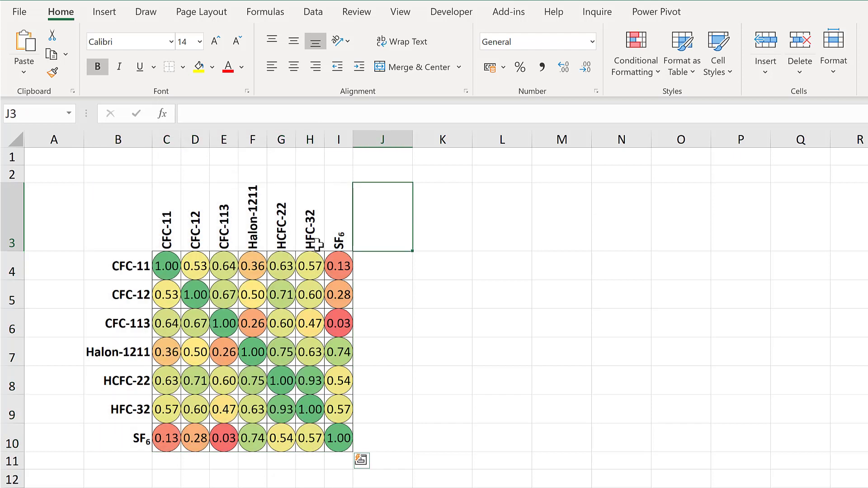
pyautogui.click(180, 258)
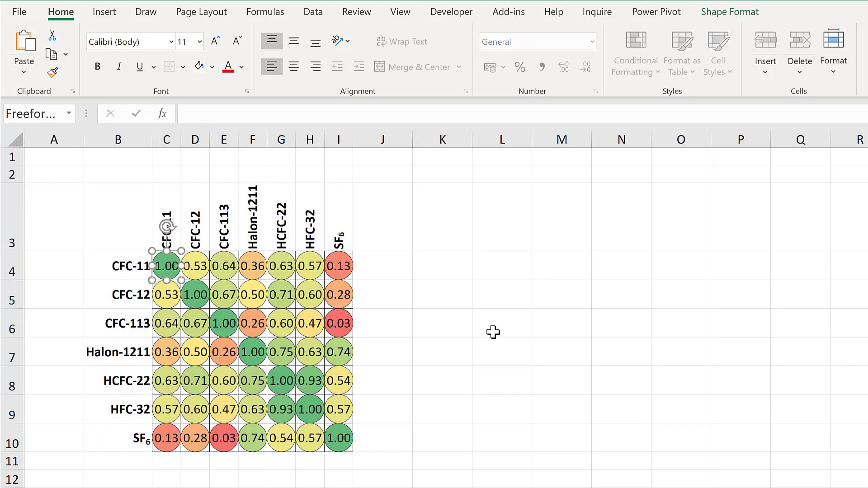
pyautogui.hotkey('ctrl', 'a')
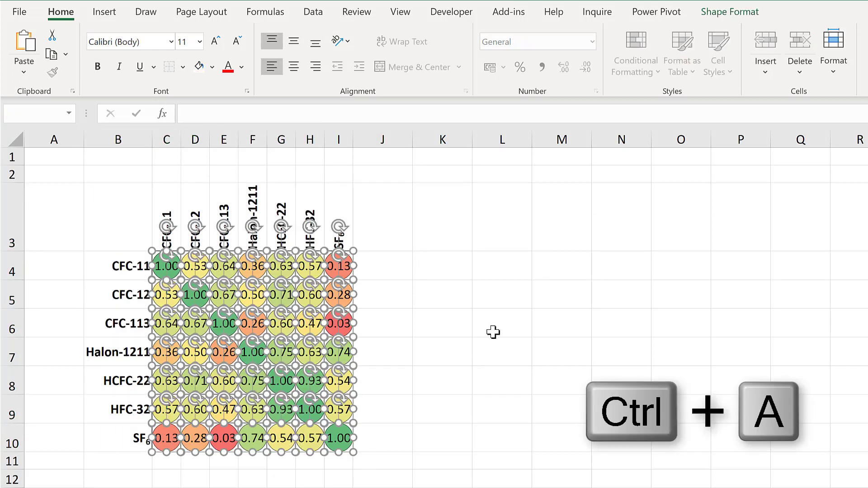
# Set No Outline on all the selected circle shapes.
pyautogui.click(729, 14)
pyautogui.click(451, 53)
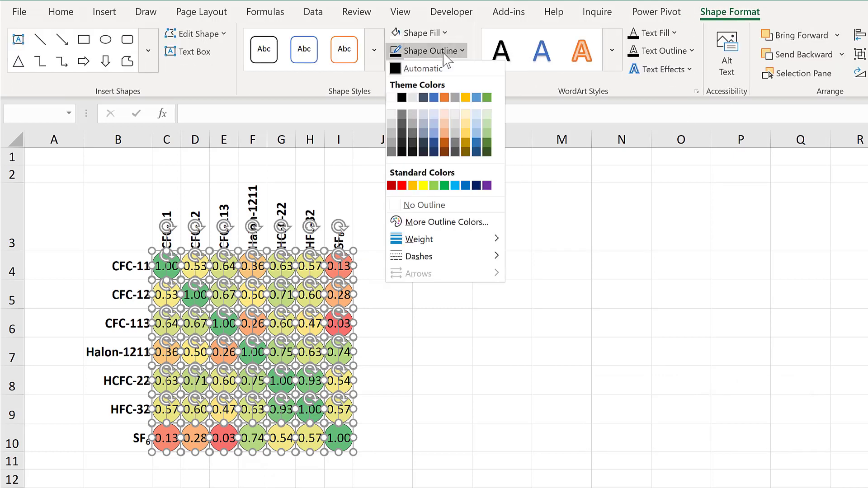
pyautogui.click(393, 120)
pyautogui.click(423, 217)
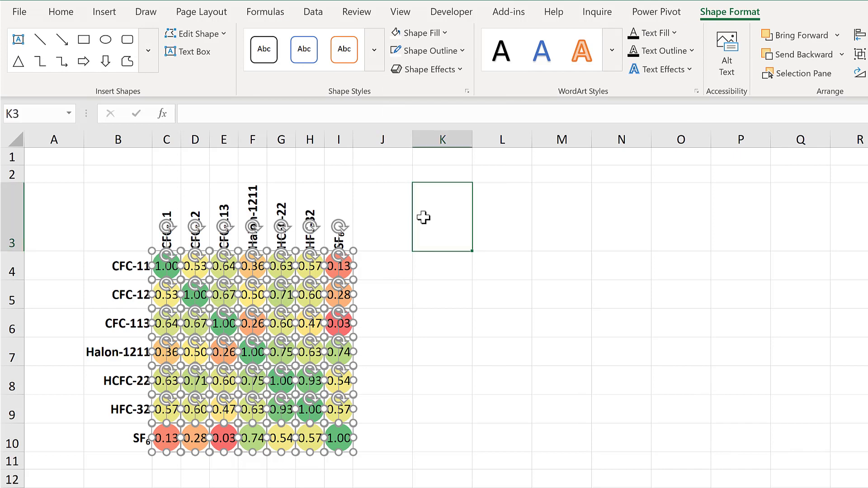
# Fill the entire worksheet white to hide the gridlines.
pyautogui.click(9, 137)
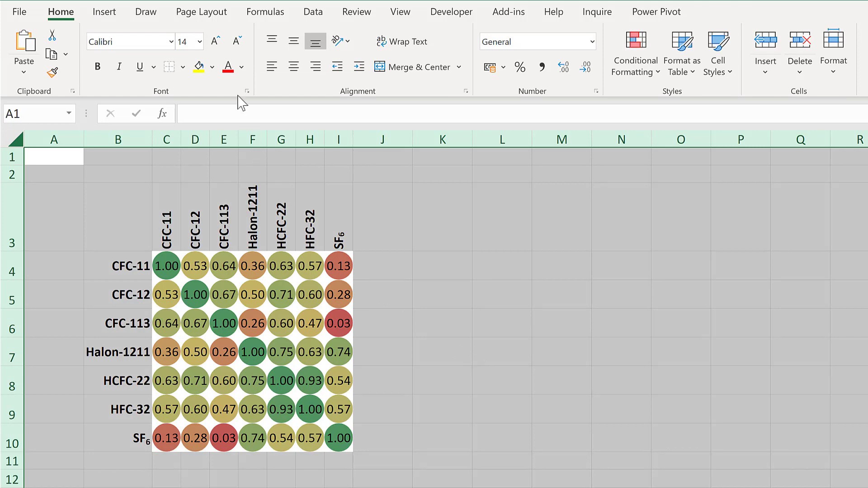
pyautogui.click(212, 68)
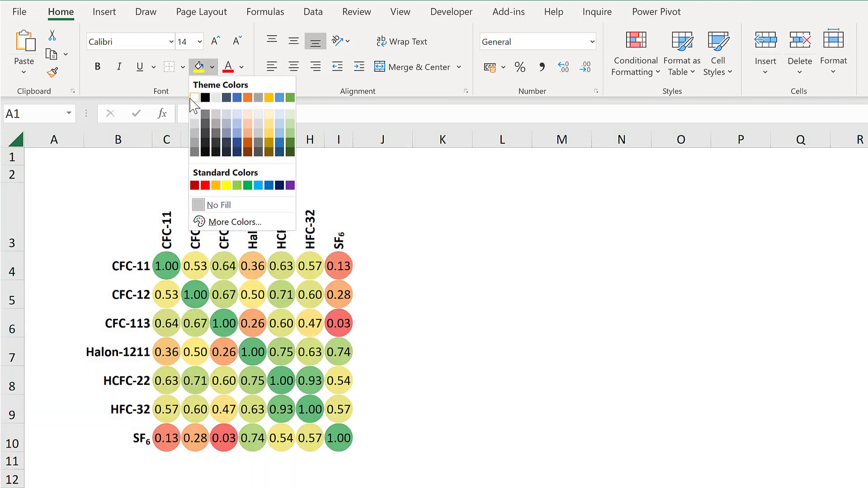
pyautogui.click(195, 97)
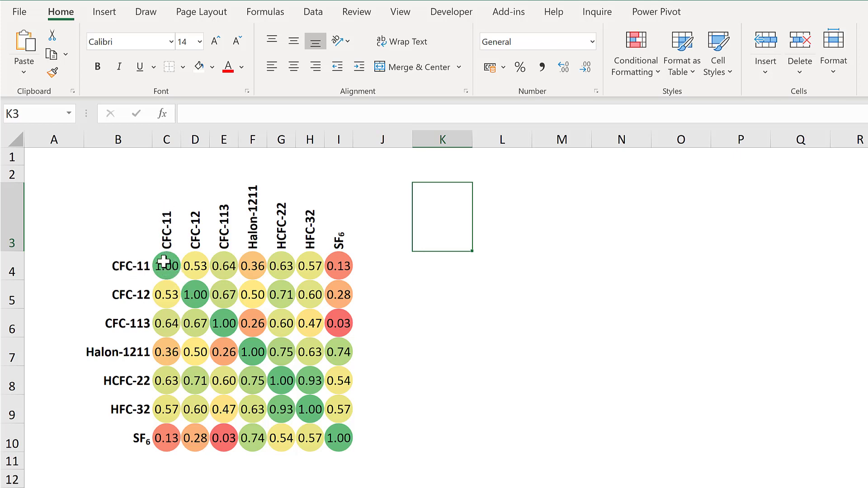
# Select the values from C4 and start a new rule for cells equal to 1.
pyautogui.moveTo(163, 262); pyautogui.dragTo(336, 434)
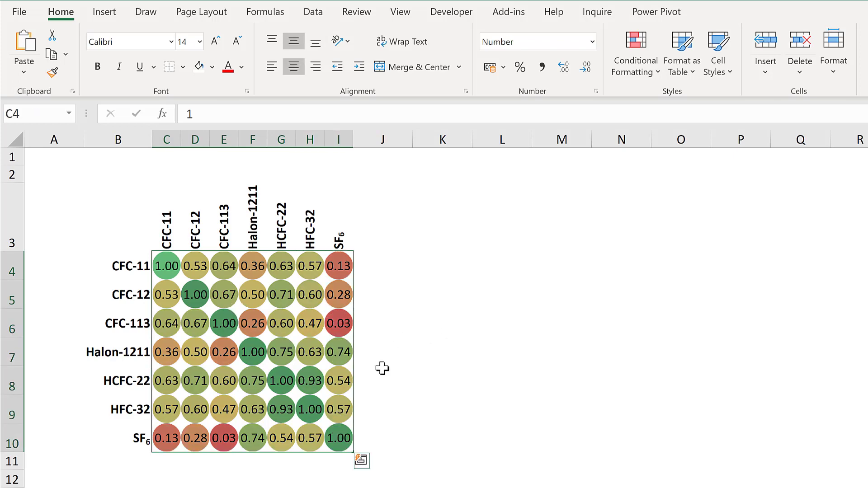
pyautogui.click(630, 56)
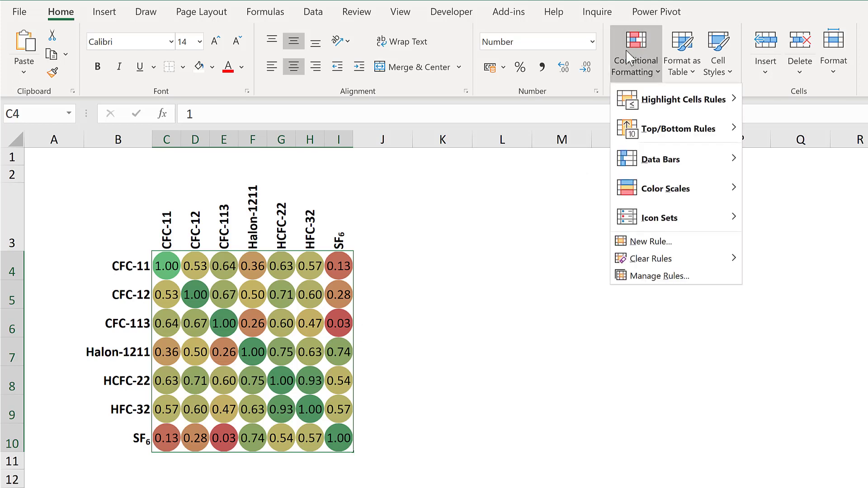
pyautogui.click(653, 243)
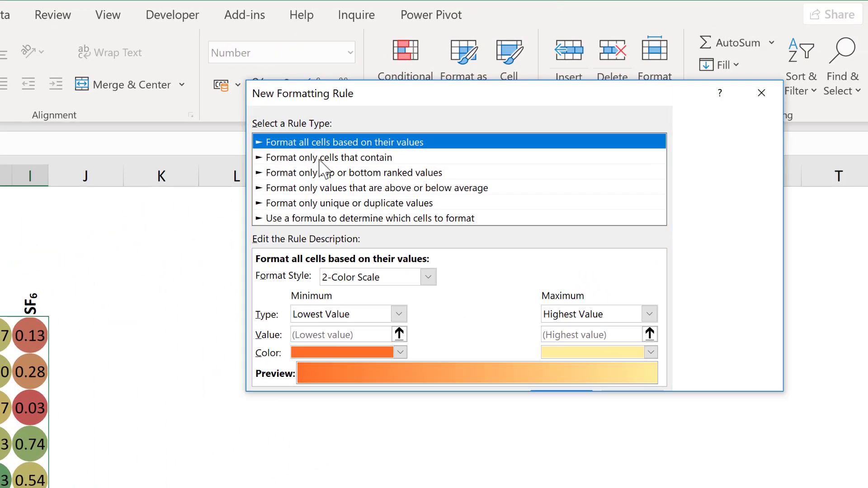
pyautogui.click(568, 126)
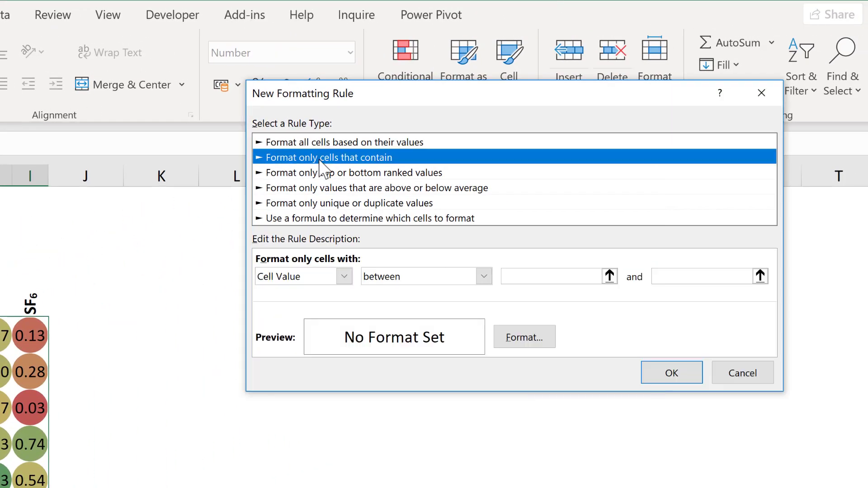
pyautogui.click(454, 281)
pyautogui.click(432, 320)
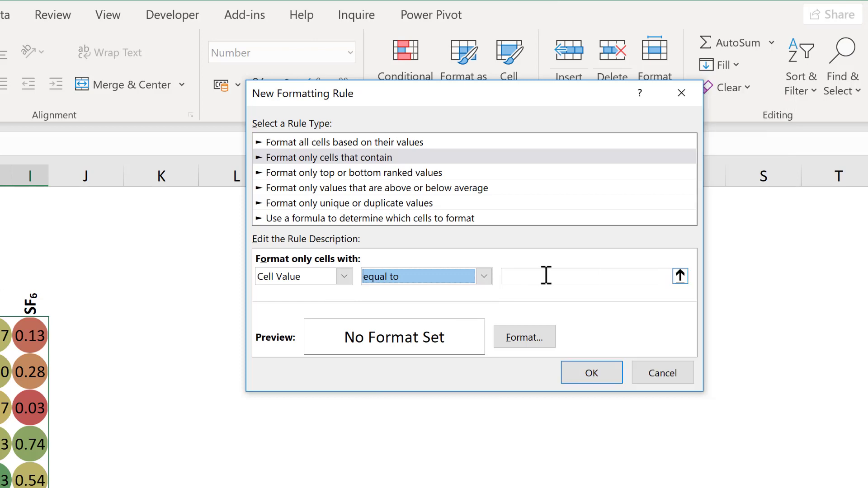
pyautogui.click(546, 275)
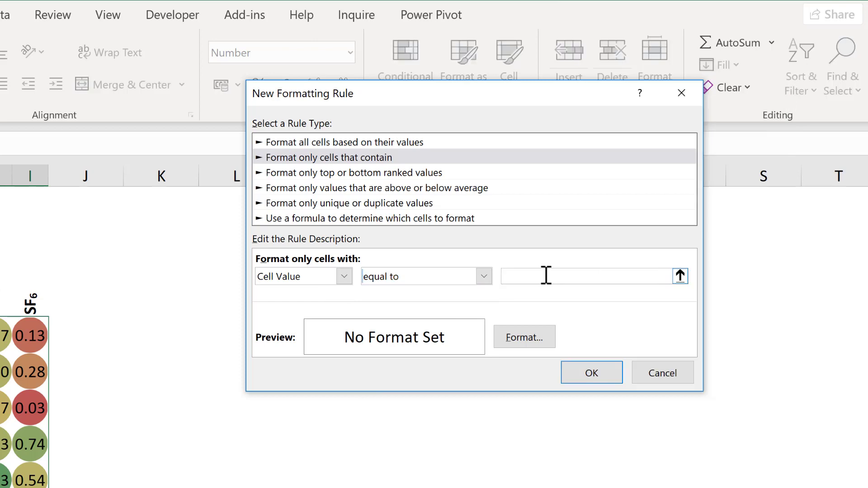
# Give the rule a white font and white fill, then apply it.
pyautogui.click(530, 343)
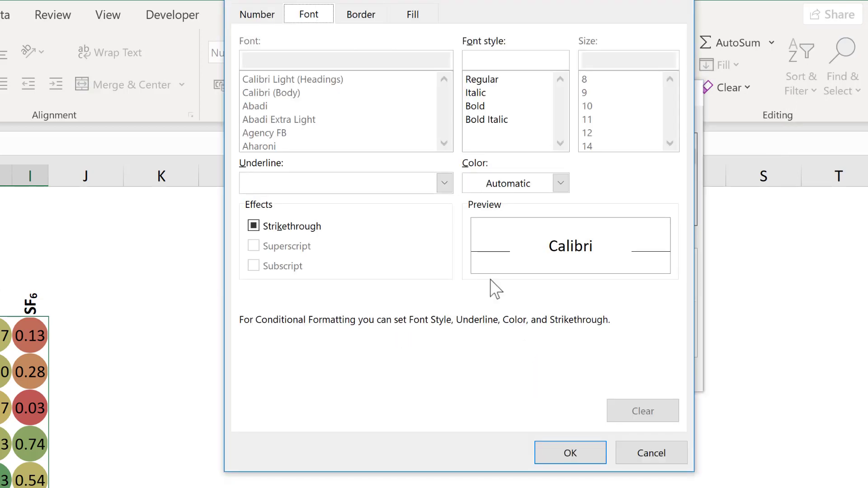
pyautogui.click(540, 186)
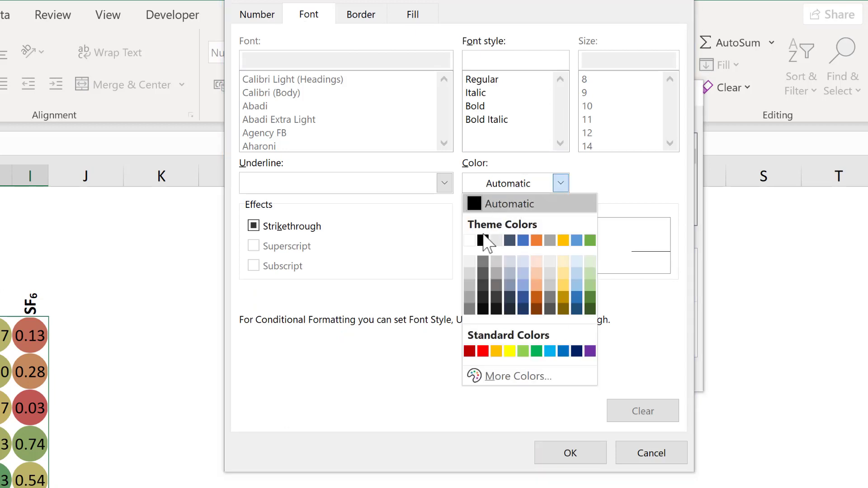
pyautogui.click(481, 240)
pyautogui.click(413, 15)
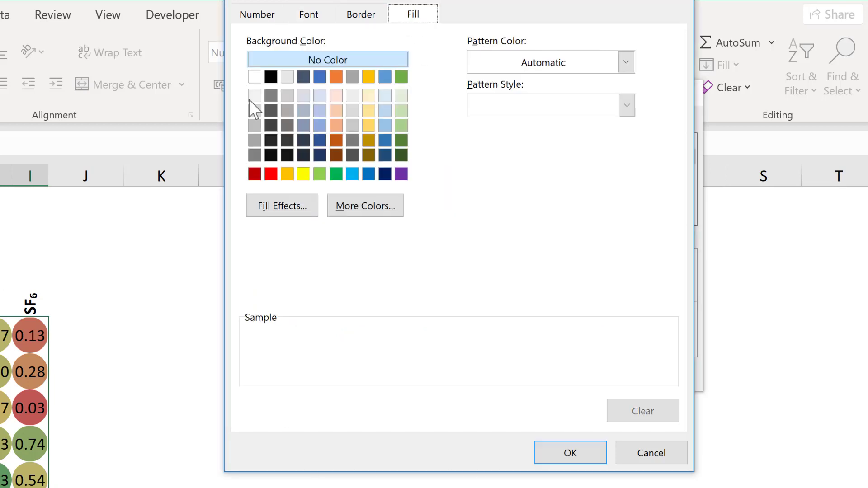
pyautogui.click(255, 77)
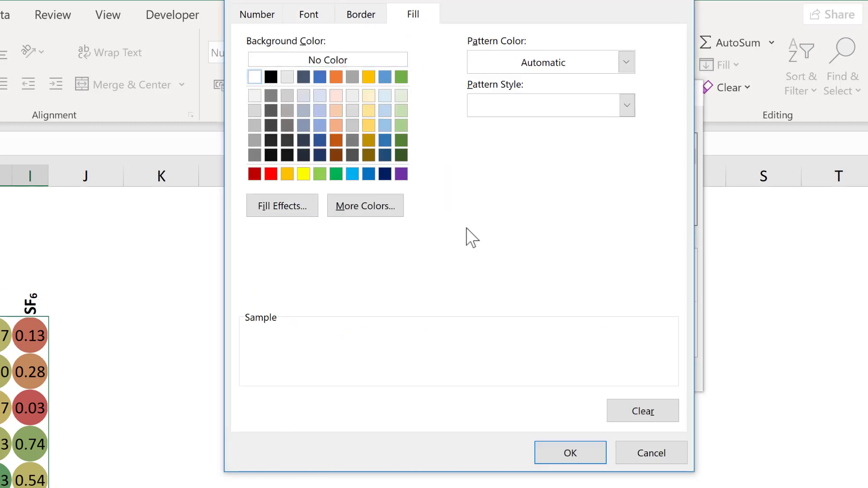
pyautogui.click(565, 454)
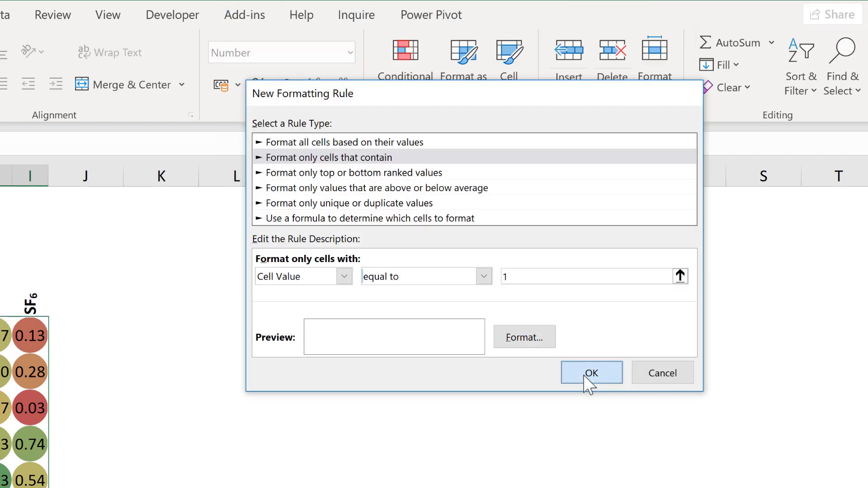
pyautogui.click(586, 373)
# Deselect the range and check cells along the now-blank diagonal.
pyautogui.click(310, 372)
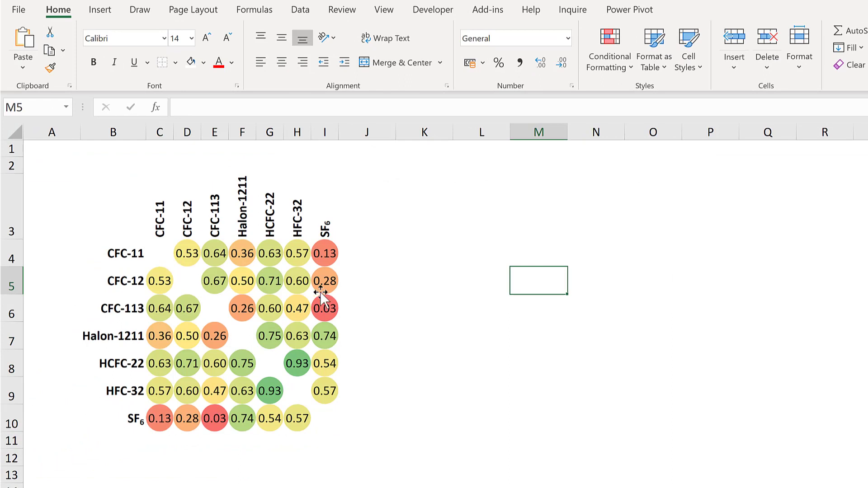
pyautogui.click(397, 255)
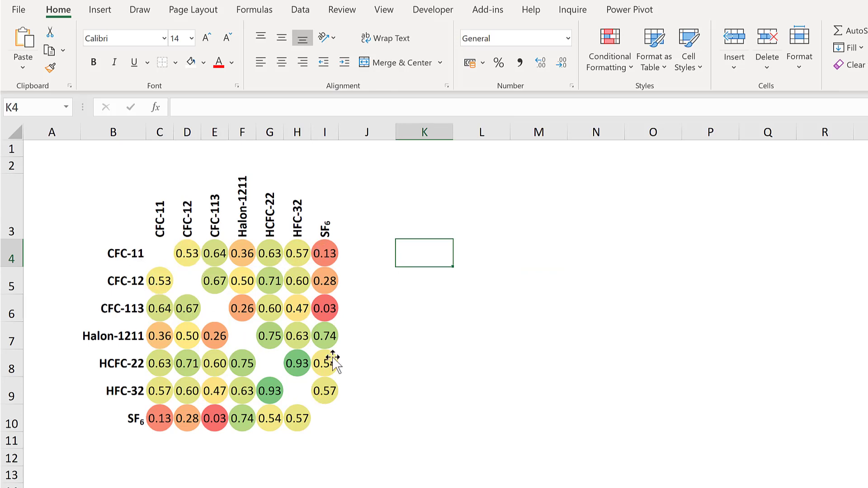
pyautogui.click(413, 303)
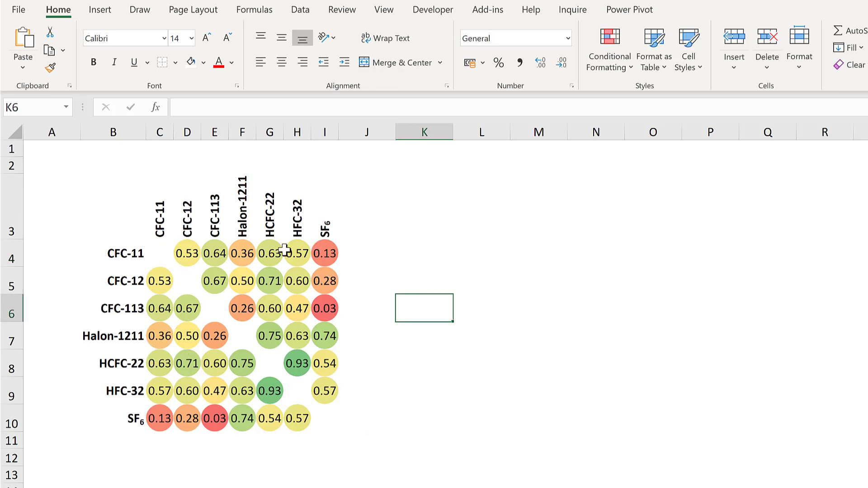
pyautogui.click(410, 351)
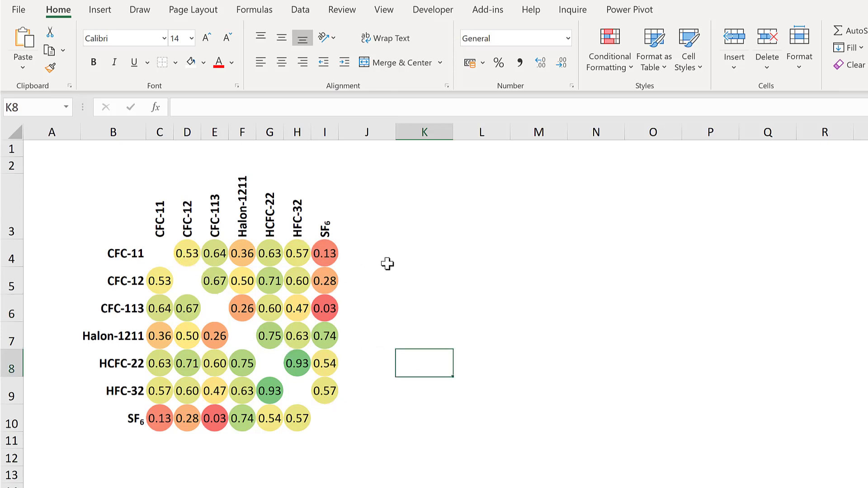
# Draw a right triangle over the matrix and rotate it to cover the upper-right circles.
pyautogui.click(100, 10)
pyautogui.click(170, 56)
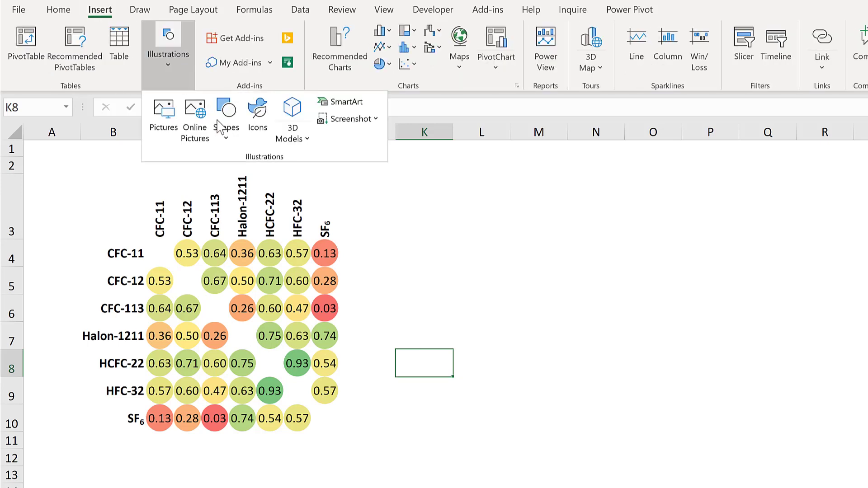
pyautogui.click(223, 126)
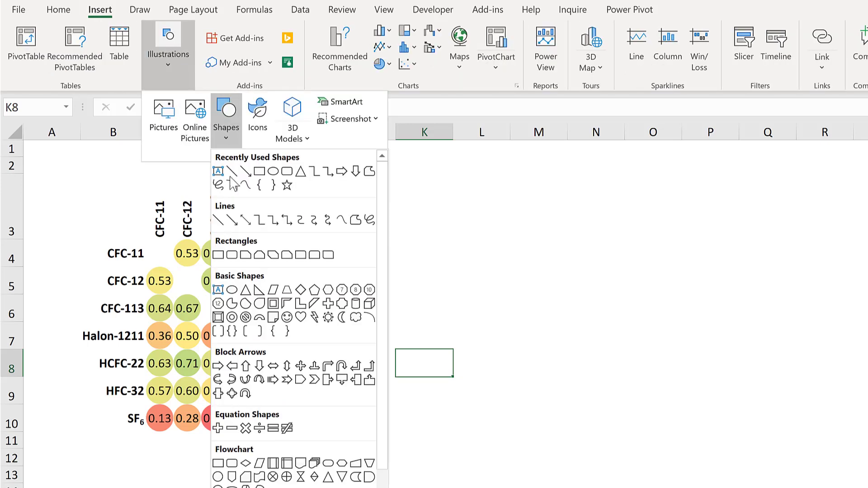
pyautogui.click(259, 292)
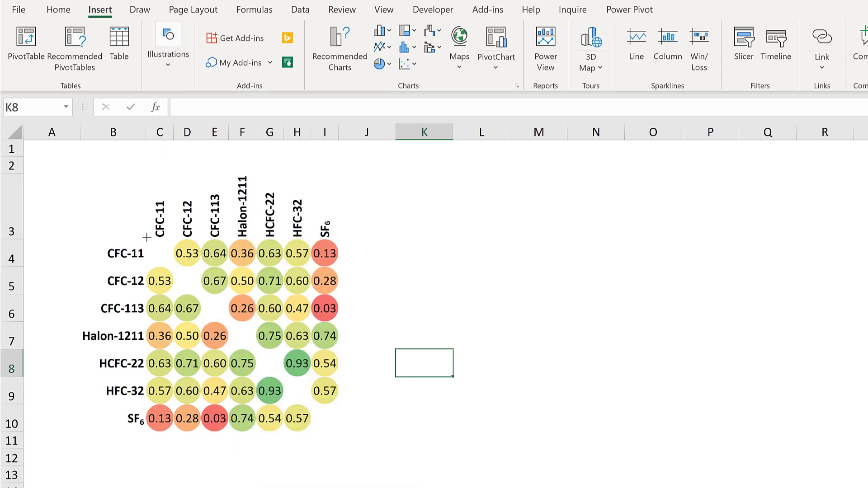
pyautogui.moveTo(145, 239)
pyautogui.mouseDown()
pyautogui.moveTo(235, 383)
pyautogui.moveTo(310, 430)
pyautogui.moveTo(332, 430)
pyautogui.mouseUp()
pyautogui.moveTo(242, 216); pyautogui.dragTo(242, 411)
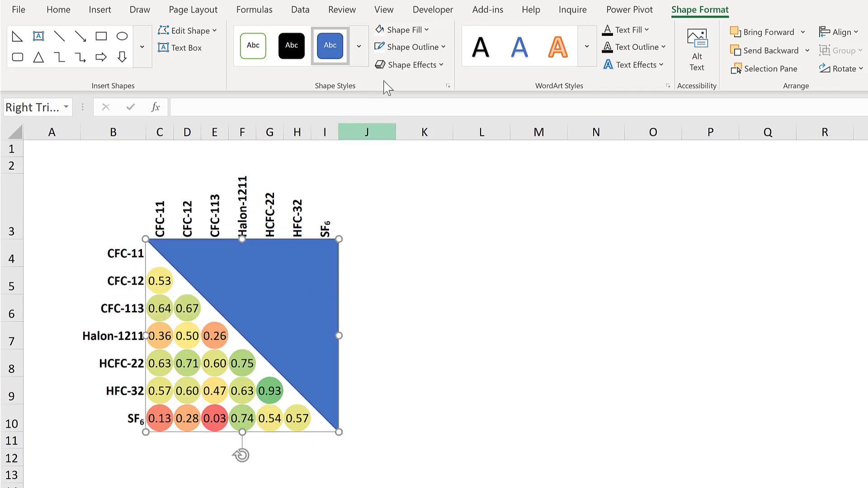
# Give the triangle a white fill, move the C3:I3 labels to C11:I11, shrink row 3, and top-align them.
pyautogui.click(382, 33)
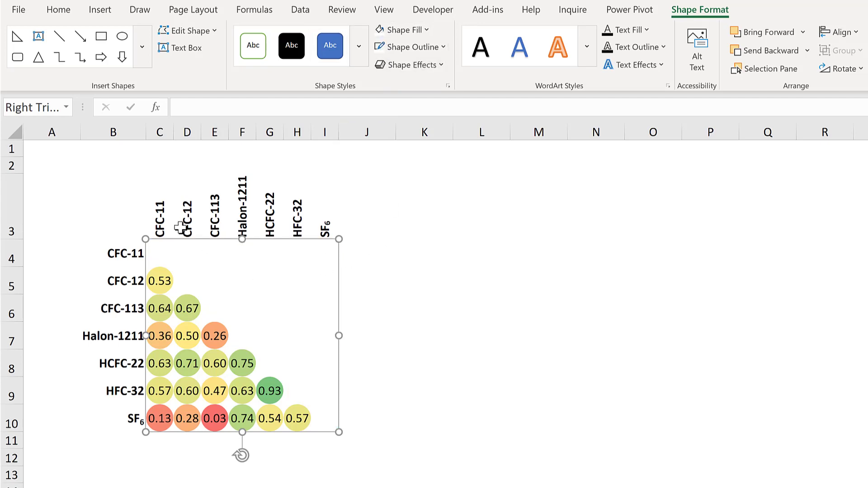
pyautogui.moveTo(159, 199); pyautogui.dragTo(324, 199)
pyautogui.moveTo(279, 366); pyautogui.dragTo(273, 450)
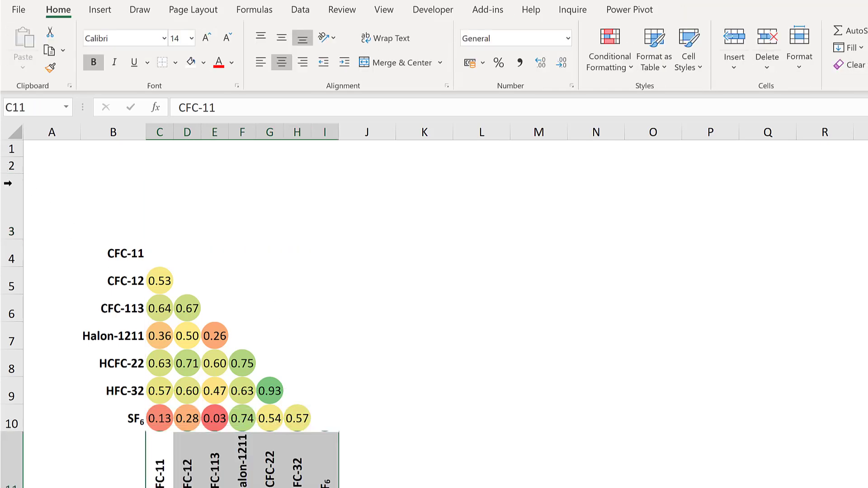
pyautogui.moveTo(16, 237); pyautogui.dragTo(17, 188)
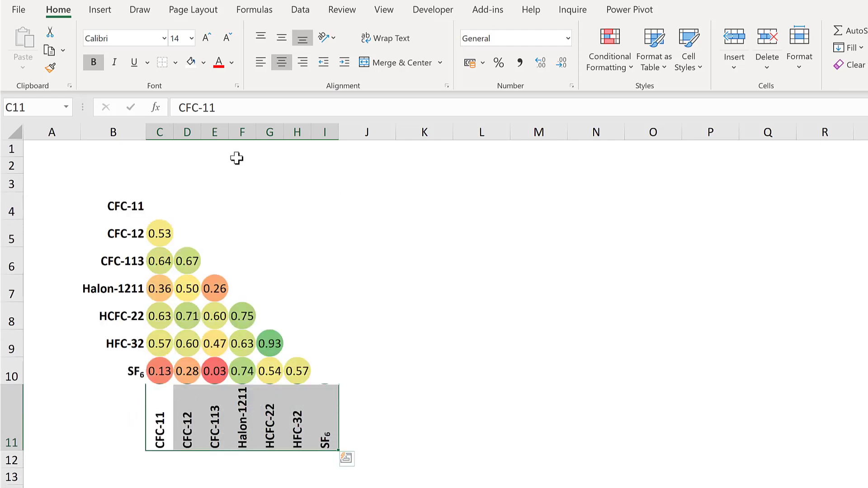
pyautogui.click(258, 41)
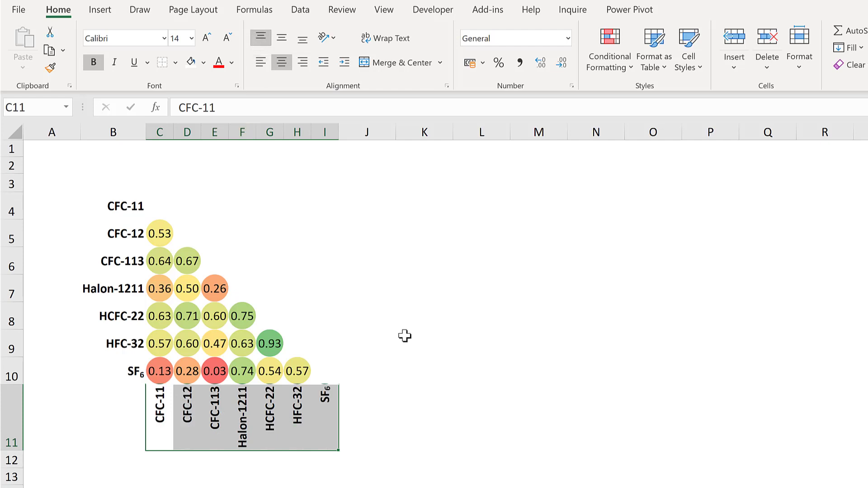
pyautogui.click(403, 282)
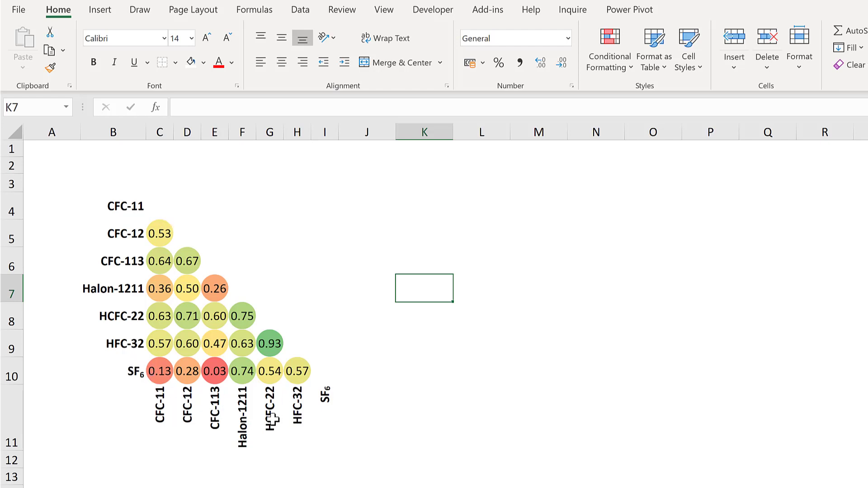
# Replace the correlation values' 0.00 number format with the custom code ;;; to hide the numbers.
pyautogui.moveTo(159, 369)
pyautogui.mouseDown()
pyautogui.moveTo(172, 215)
pyautogui.moveTo(317, 222)
pyautogui.mouseUp()
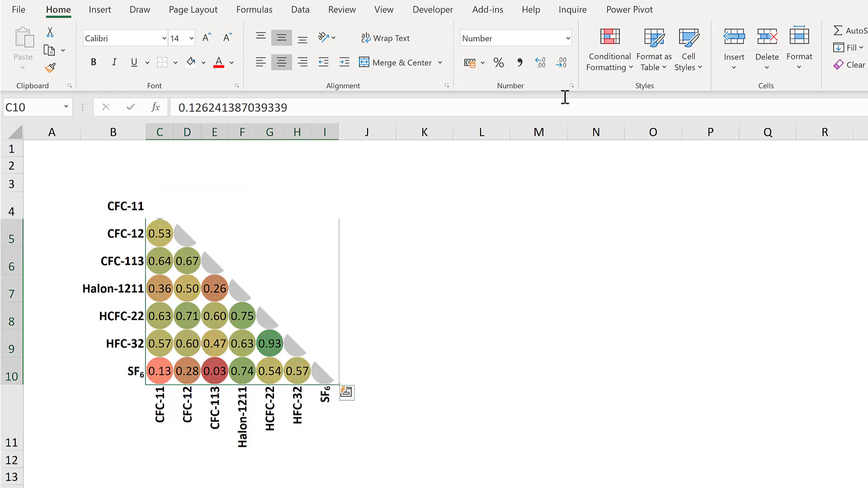
pyautogui.click(571, 85)
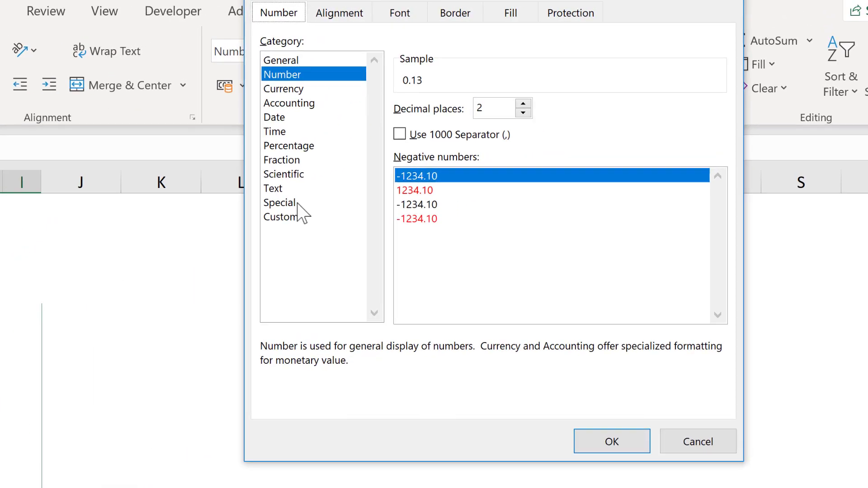
pyautogui.click(292, 217)
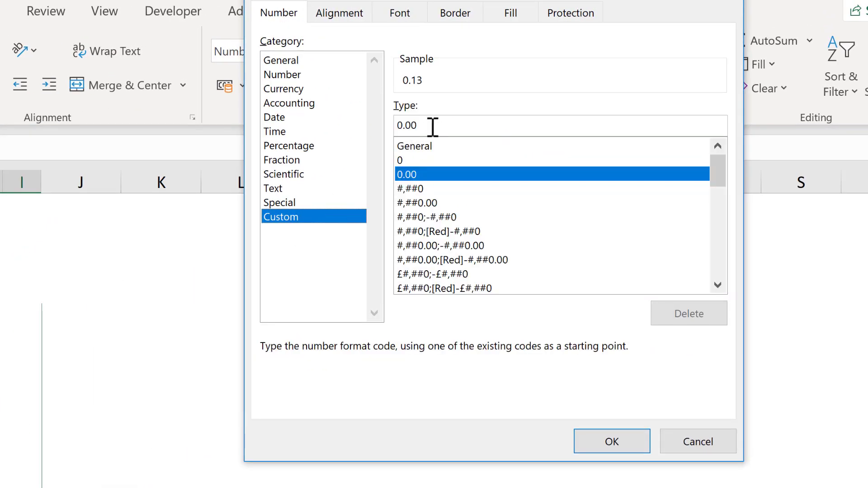
pyautogui.moveTo(428, 127); pyautogui.dragTo(394, 125)
pyautogui.press('BackSpace')
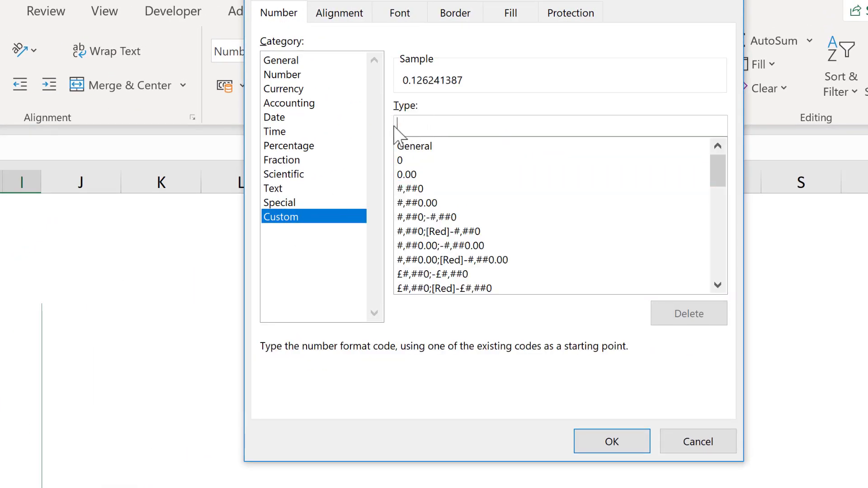
pyautogui.write(';;')
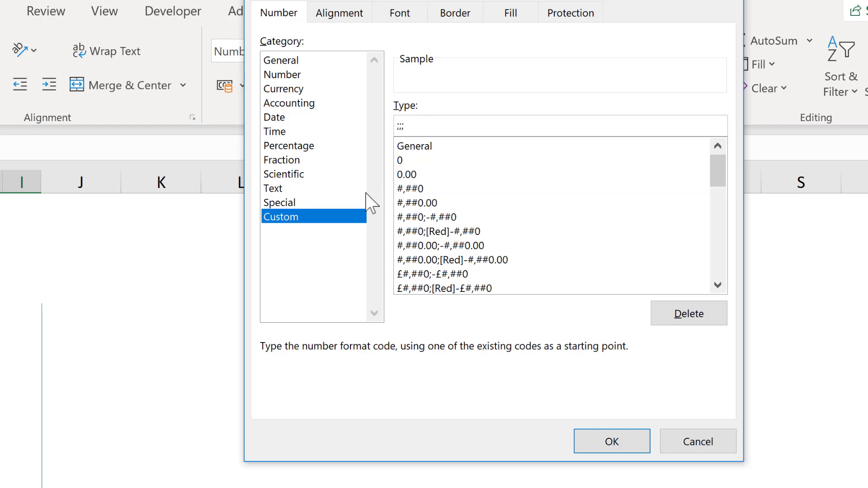
pyautogui.write(';')
pyautogui.click(606, 441)
pyautogui.click(241, 323)
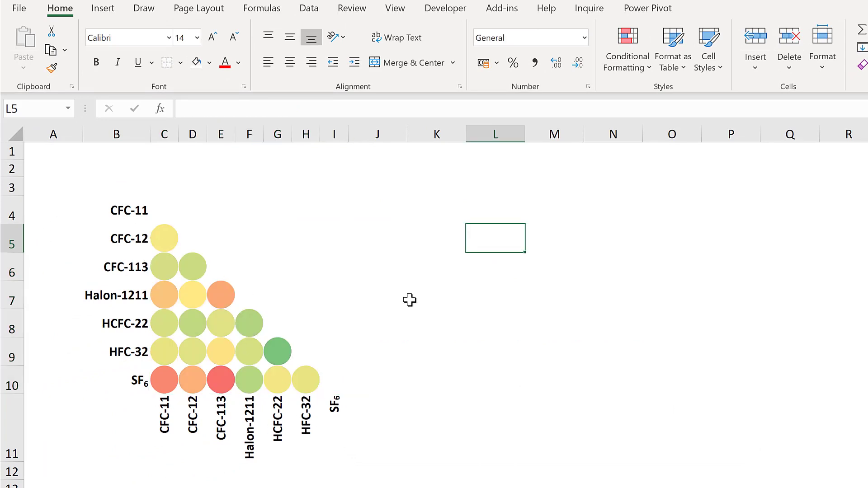
# Copy the matrix range B4:I11 with its labels and paste it as a picture.
pyautogui.moveTo(144, 222)
pyautogui.mouseDown()
pyautogui.moveTo(210, 256)
pyautogui.moveTo(348, 357)
pyautogui.moveTo(346, 414)
pyautogui.moveTo(330, 419)
pyautogui.mouseUp()
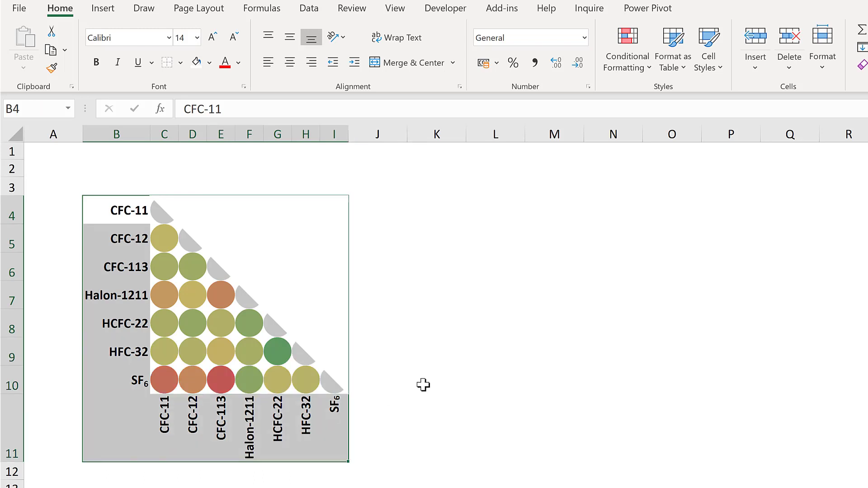
pyautogui.click(65, 50)
pyautogui.click(68, 69)
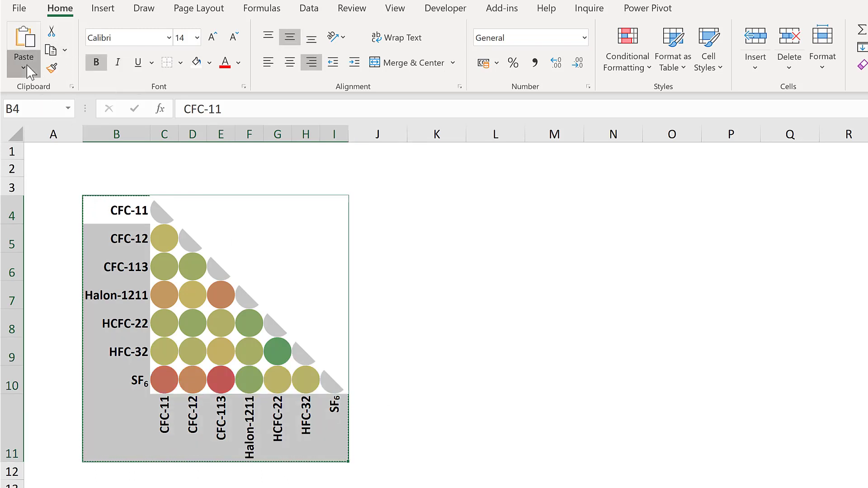
pyautogui.click(26, 67)
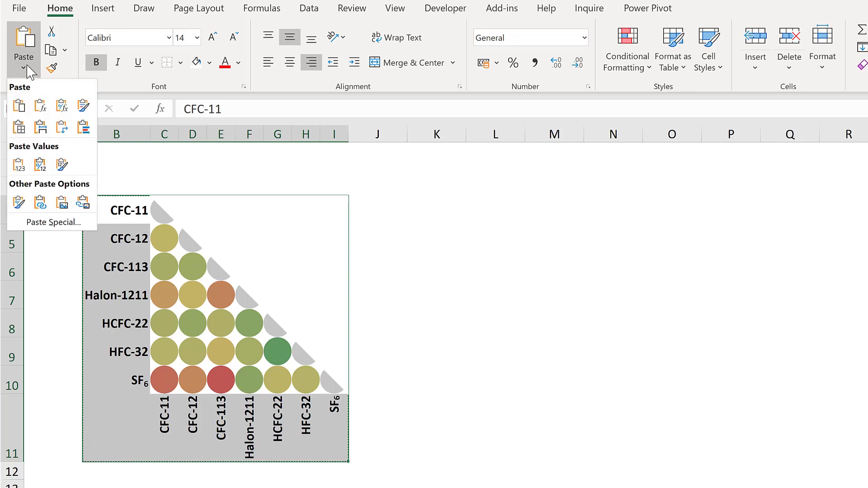
pyautogui.click(61, 202)
# Position the picture to the right of the table, enlarge it from a corner, and cancel the copy marquee.
pyautogui.moveTo(140, 246); pyautogui.dragTo(549, 215)
pyautogui.click(823, 221)
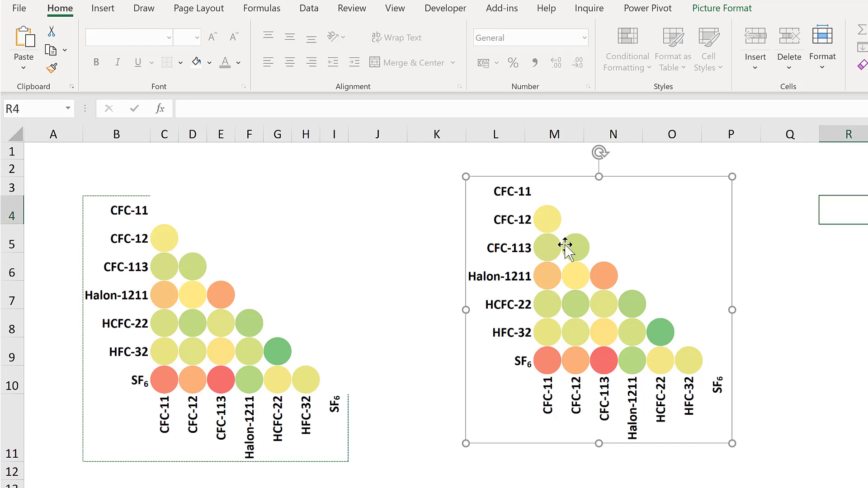
pyautogui.click(548, 218)
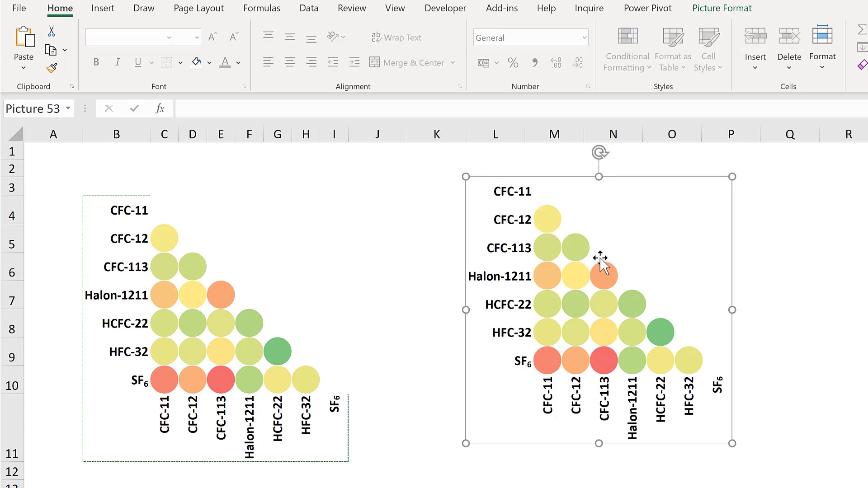
pyautogui.moveTo(635, 277)
pyautogui.mouseDown()
pyautogui.moveTo(655, 278)
pyautogui.moveTo(643, 267)
pyautogui.mouseUp()
pyautogui.moveTo(719, 228); pyautogui.dragTo(763, 211)
pyautogui.moveTo(651, 240); pyautogui.dragTo(652, 259)
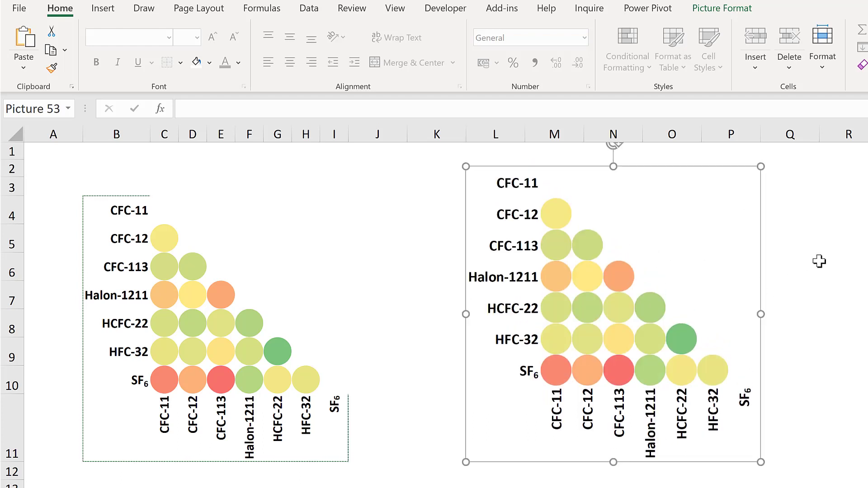
pyautogui.click(819, 262)
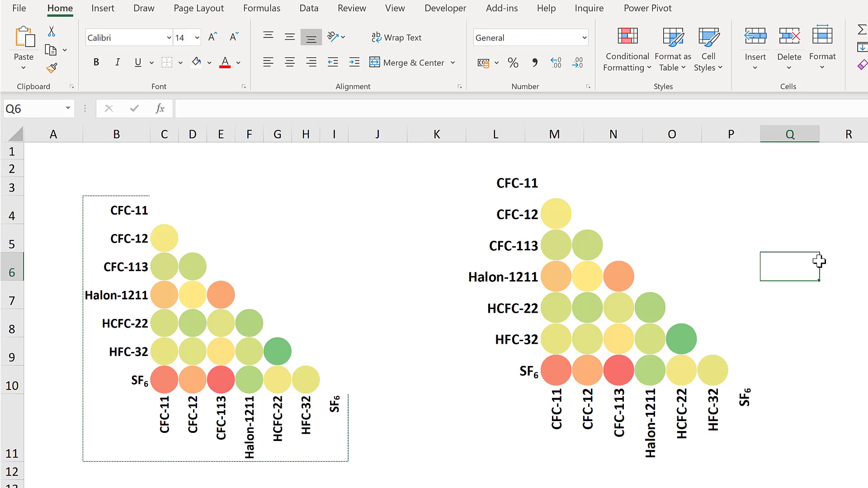
pyautogui.press('Escape')
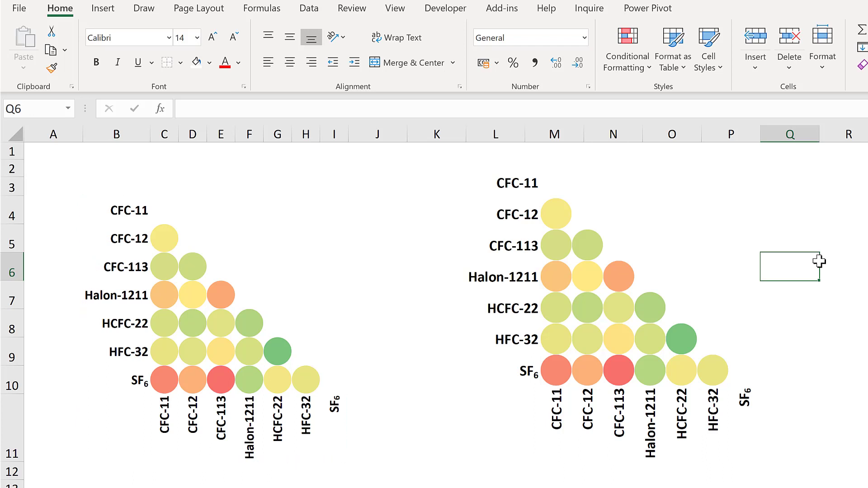